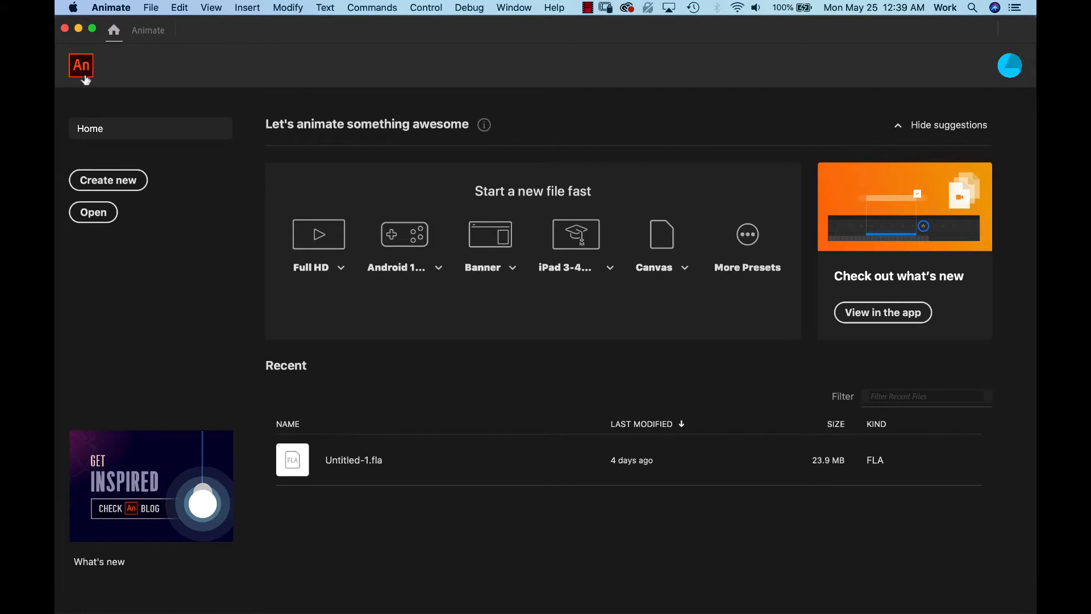
- Create a new Character Animation HD (1280 × 720) document with the frame rate set to 30 fps
{"action": "left_click", "coordinate": [108, 187]}
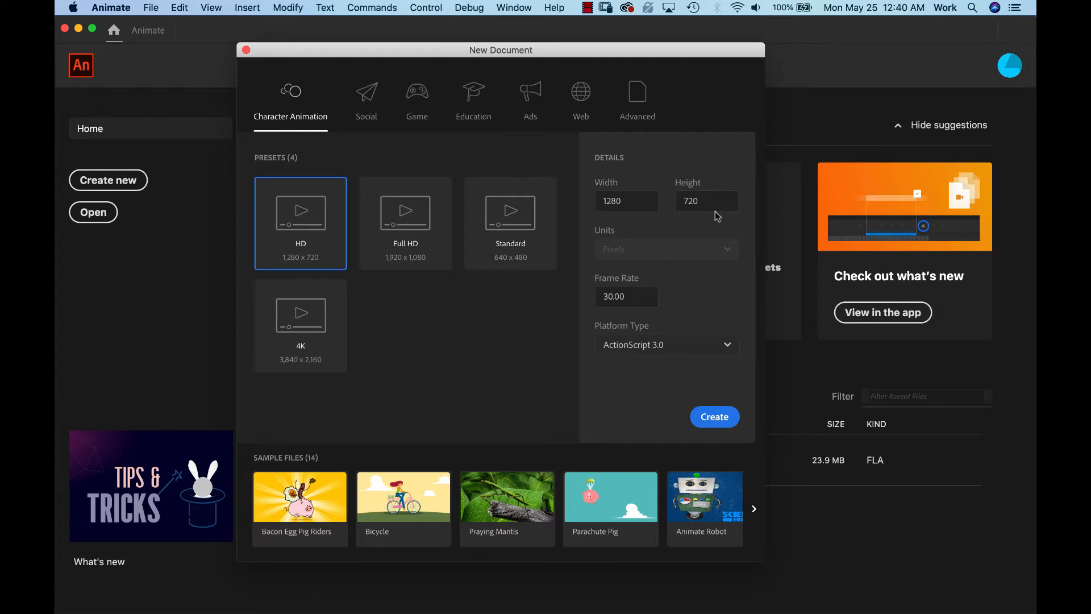
{"action": "left_click", "coordinate": [636, 297]}
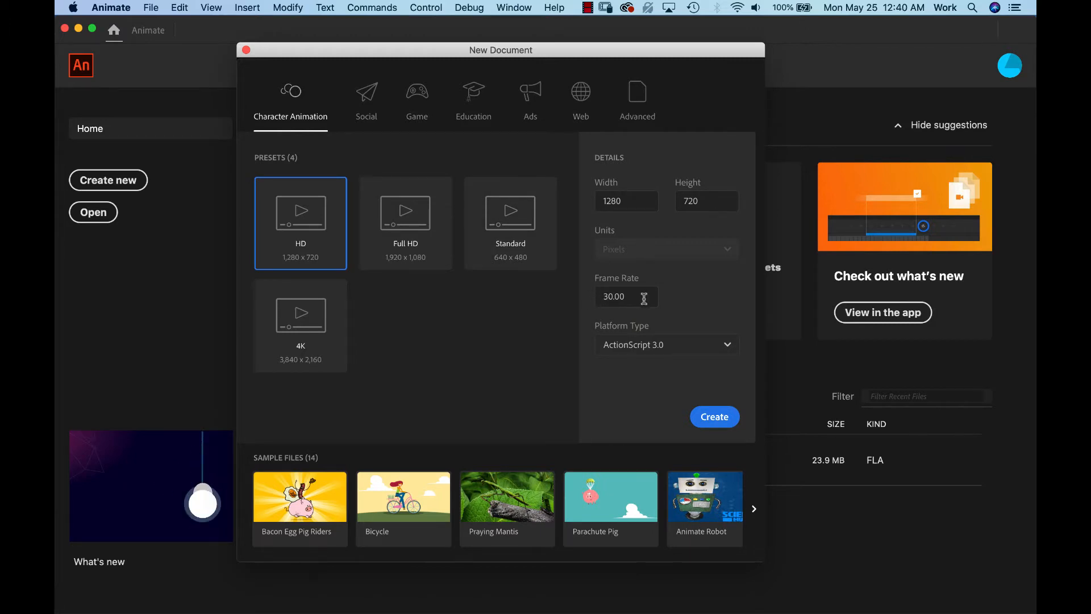
{"action": "key", "text": "super+a"}
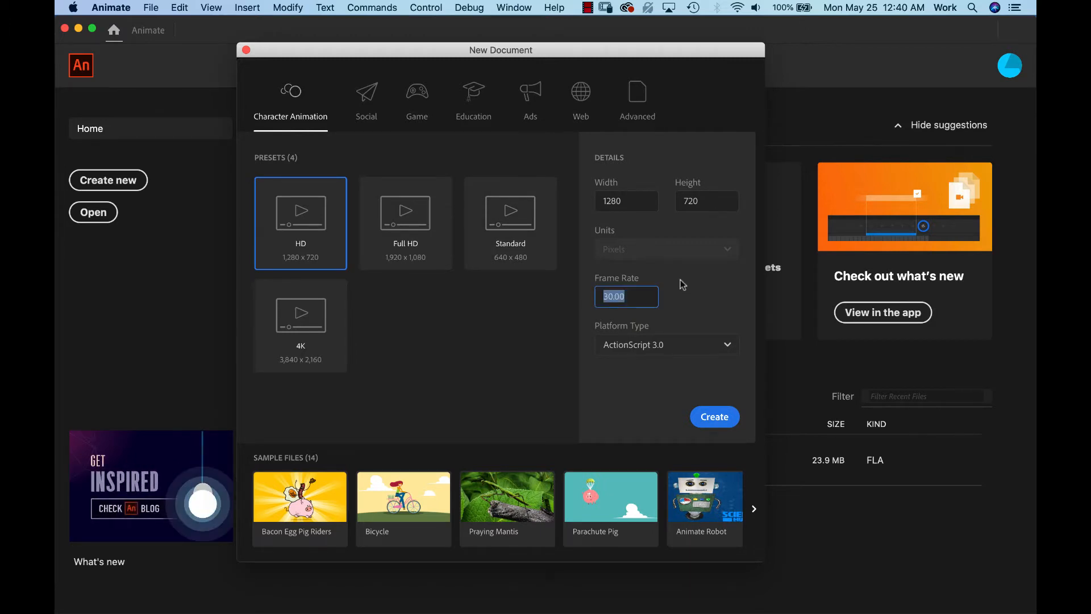
{"action": "type", "text": "30"}
{"action": "key", "text": "Tab"}
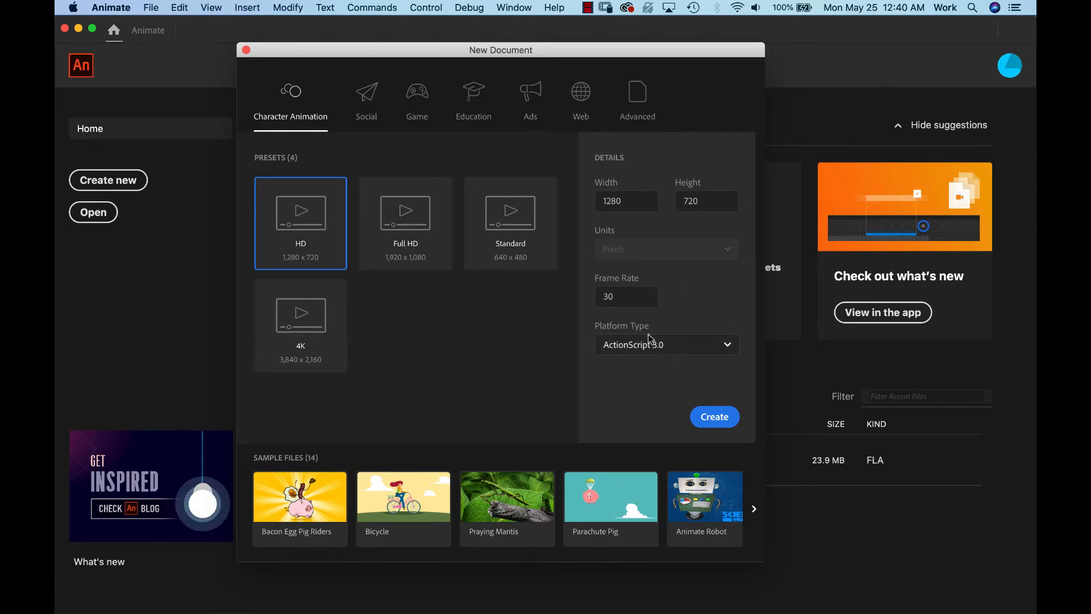
{"action": "left_click", "coordinate": [720, 421]}
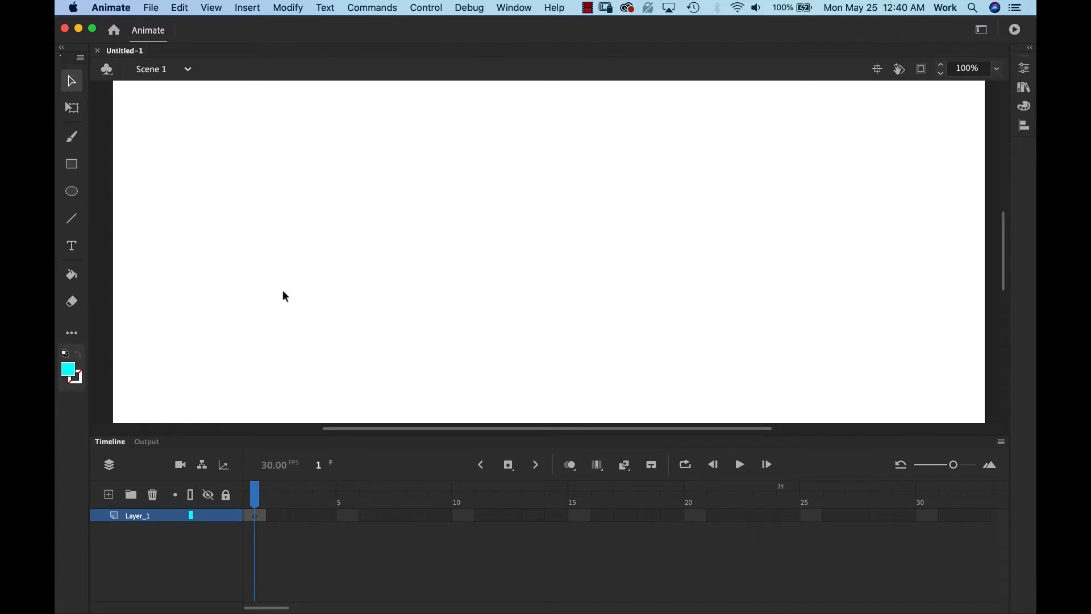
- Apply the Basic workspace from Window > Workspaces and again from the workspace switcher
{"action": "left_click", "coordinate": [519, 8]}
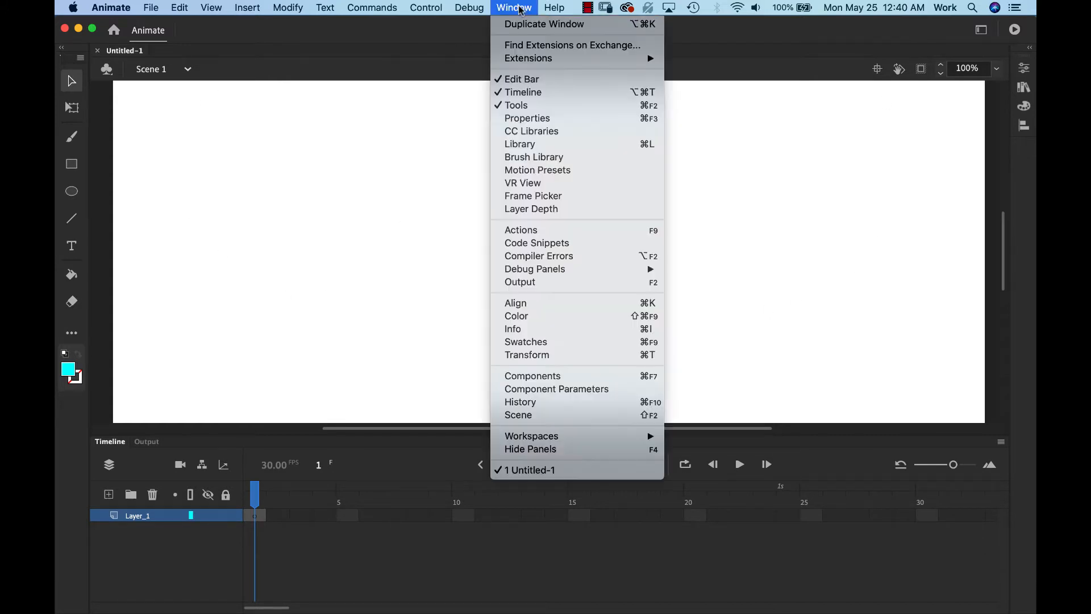
{"action": "mouse_move", "coordinate": [574, 436]}
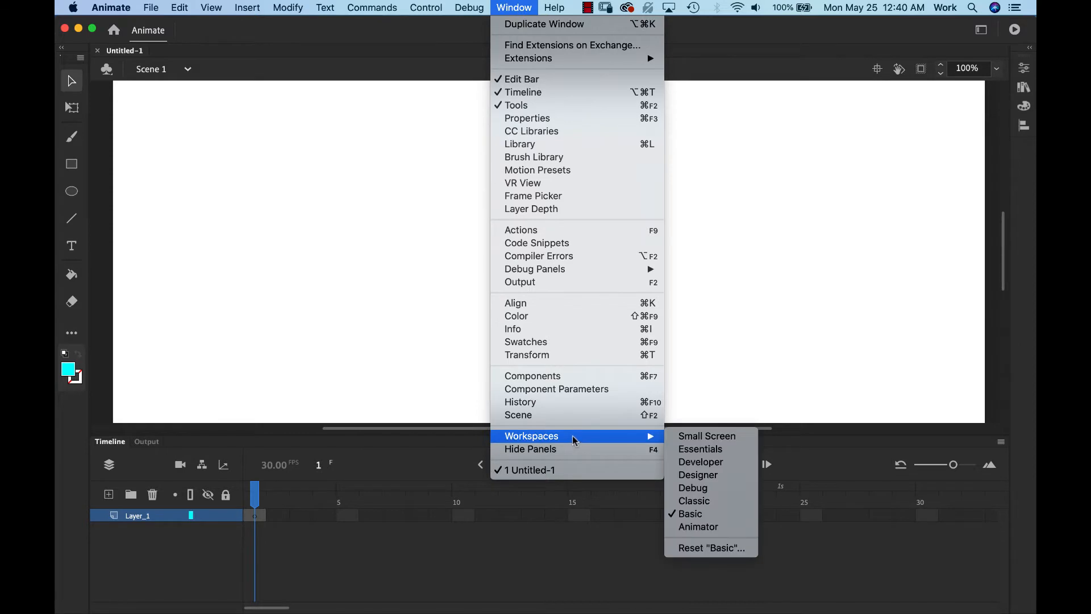
{"action": "left_click", "coordinate": [699, 514]}
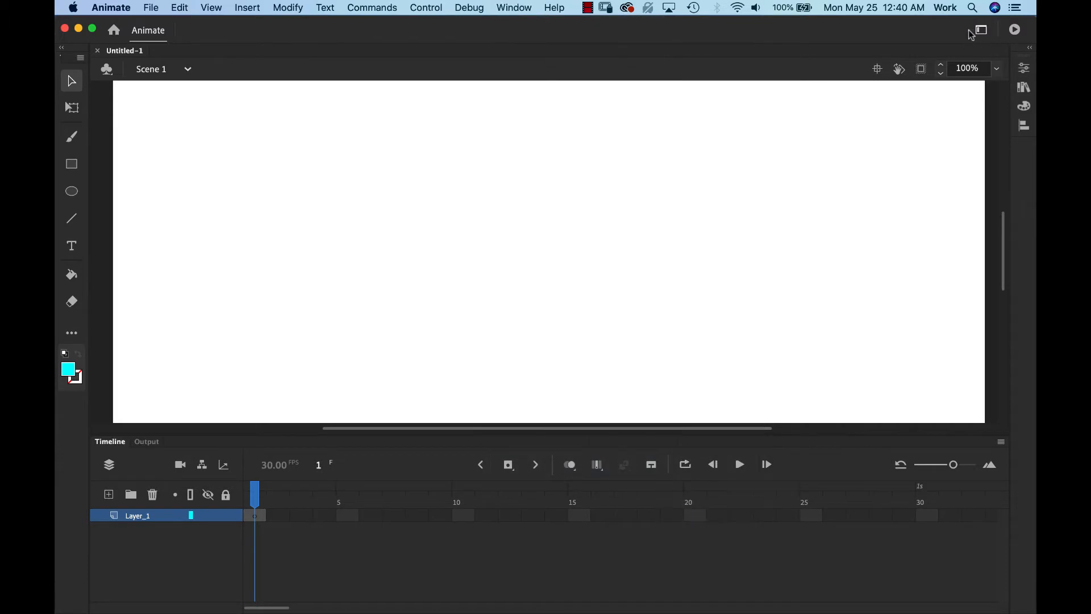
{"action": "left_click", "coordinate": [982, 31]}
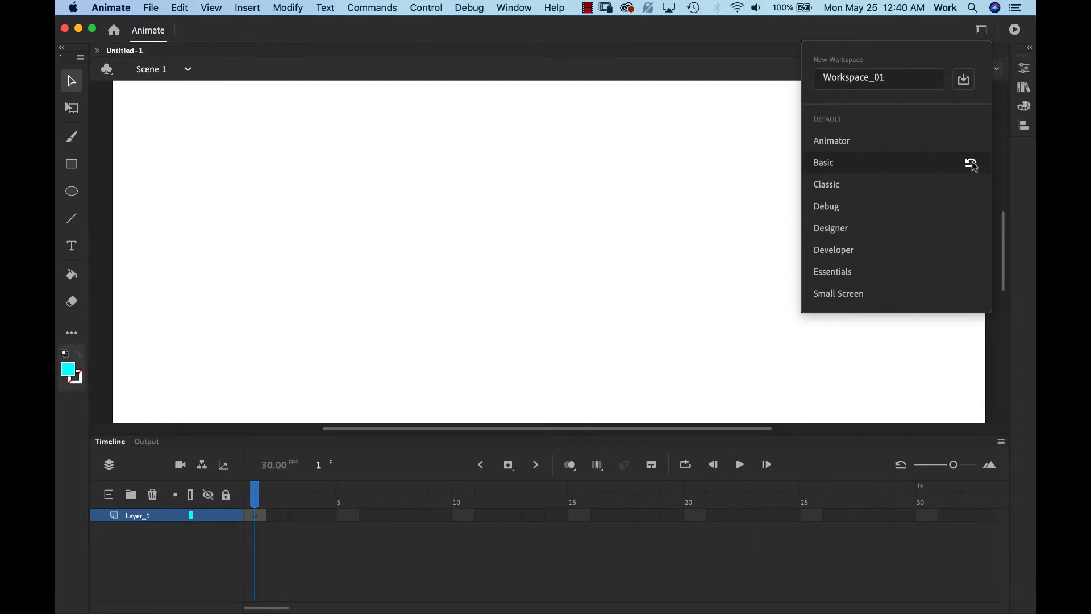
{"action": "left_click", "coordinate": [828, 163]}
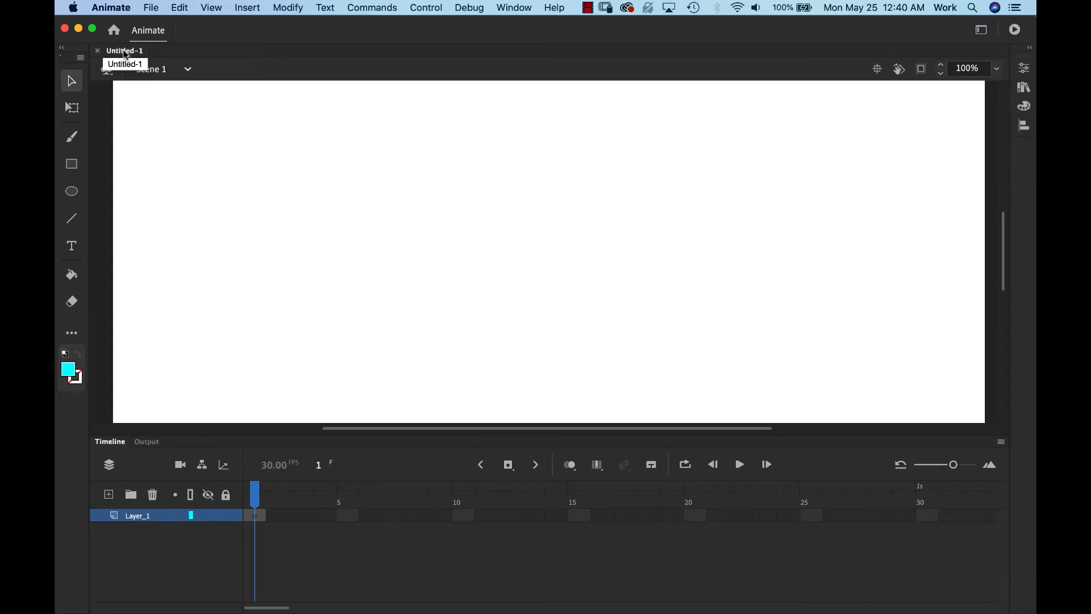
- Use Save As to name the document 'Page1' in the Animation Project folder, producing Page1.fla
{"action": "left_click", "coordinate": [152, 9]}
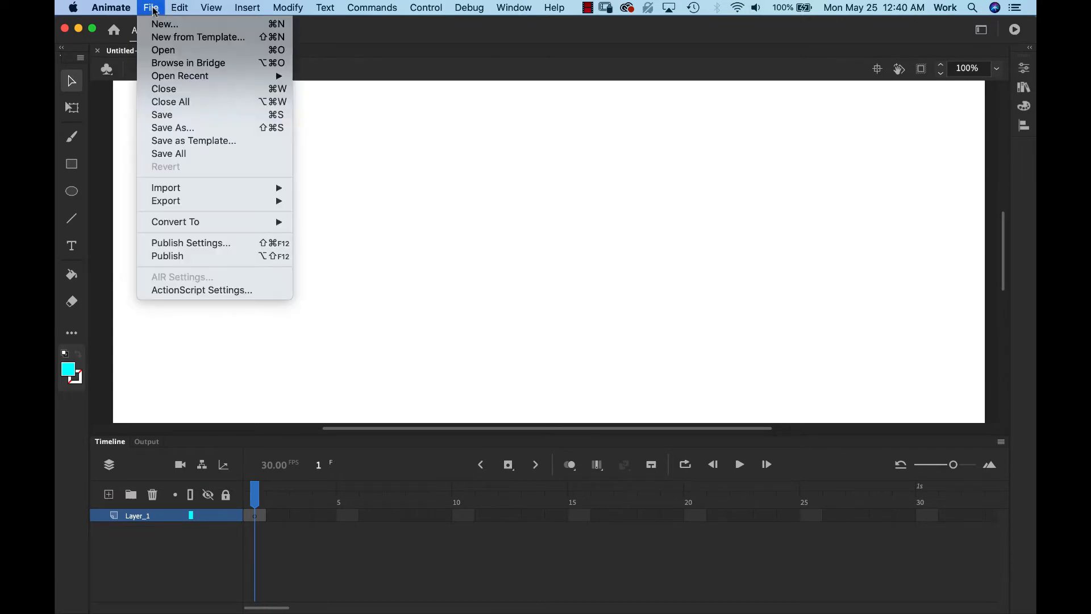
{"action": "left_click", "coordinate": [200, 128]}
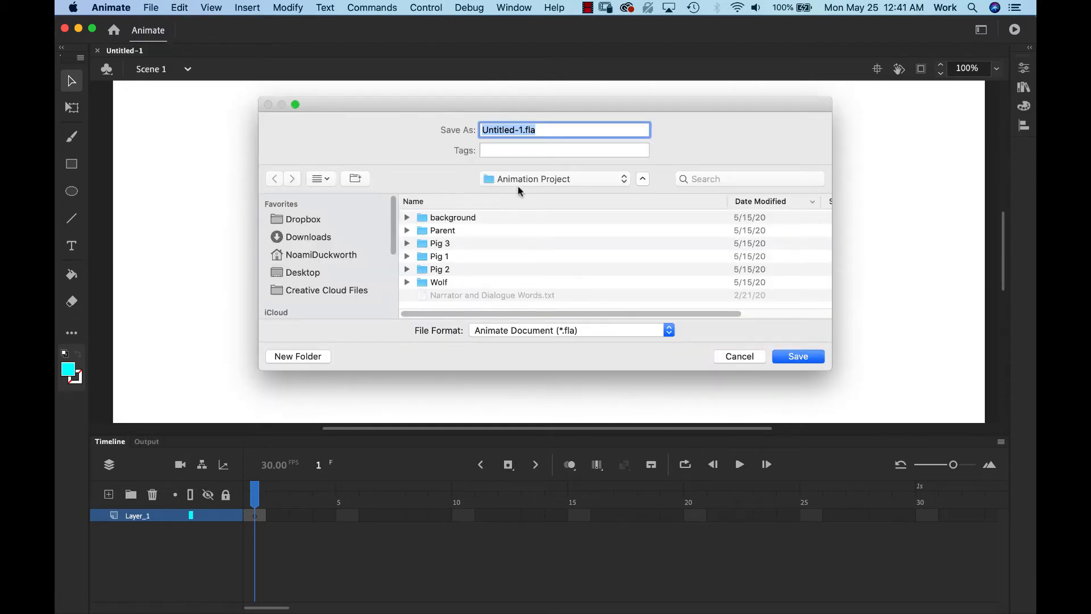
{"action": "left_click", "coordinate": [524, 180]}
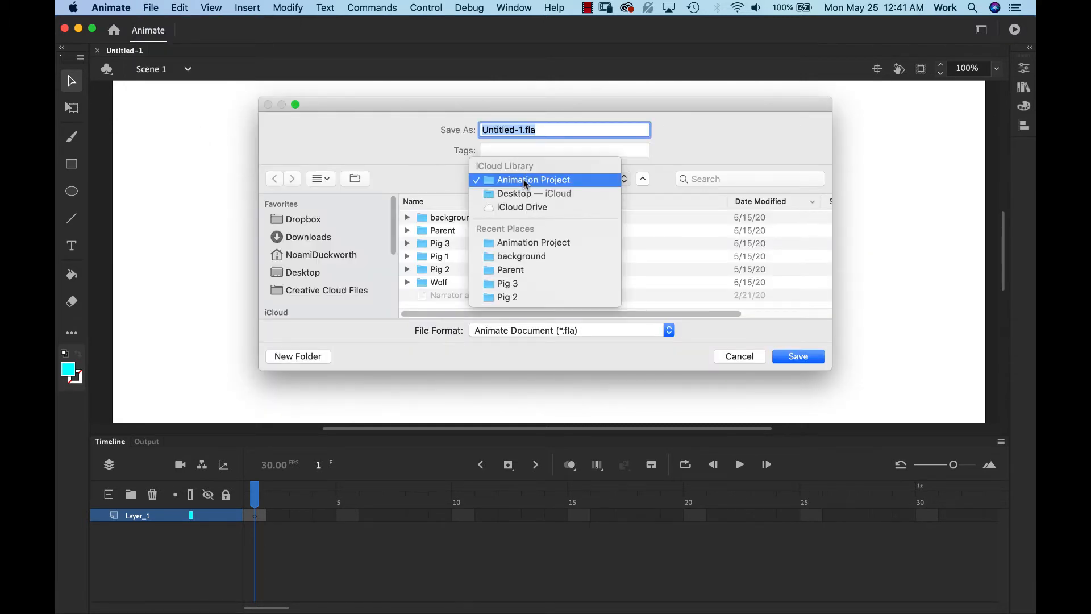
{"action": "left_click", "coordinate": [524, 179]}
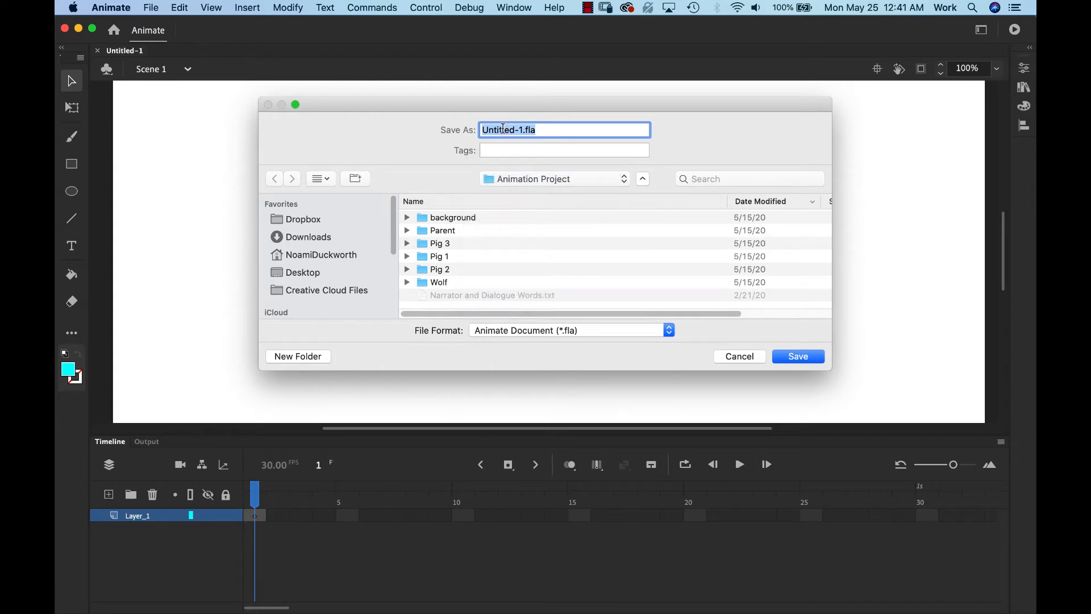
{"action": "left_click", "coordinate": [503, 130]}
{"action": "left_click_drag", "start_coordinate": [523, 132], "coordinate": [473, 130]}
{"action": "type", "text": "Page1"}
{"action": "left_click", "coordinate": [535, 180]}
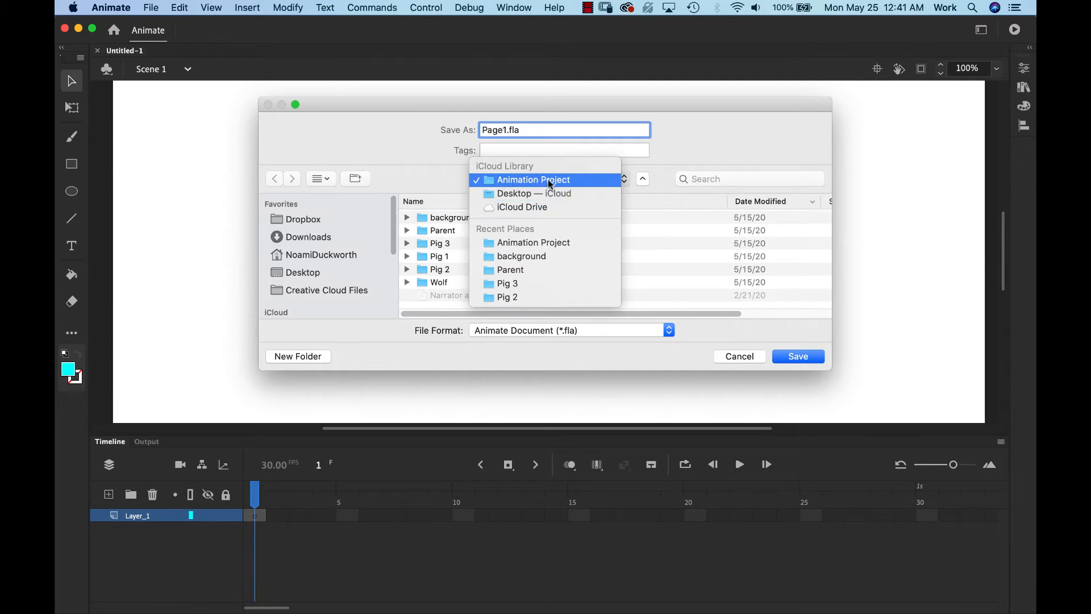
{"action": "left_click", "coordinate": [548, 179]}
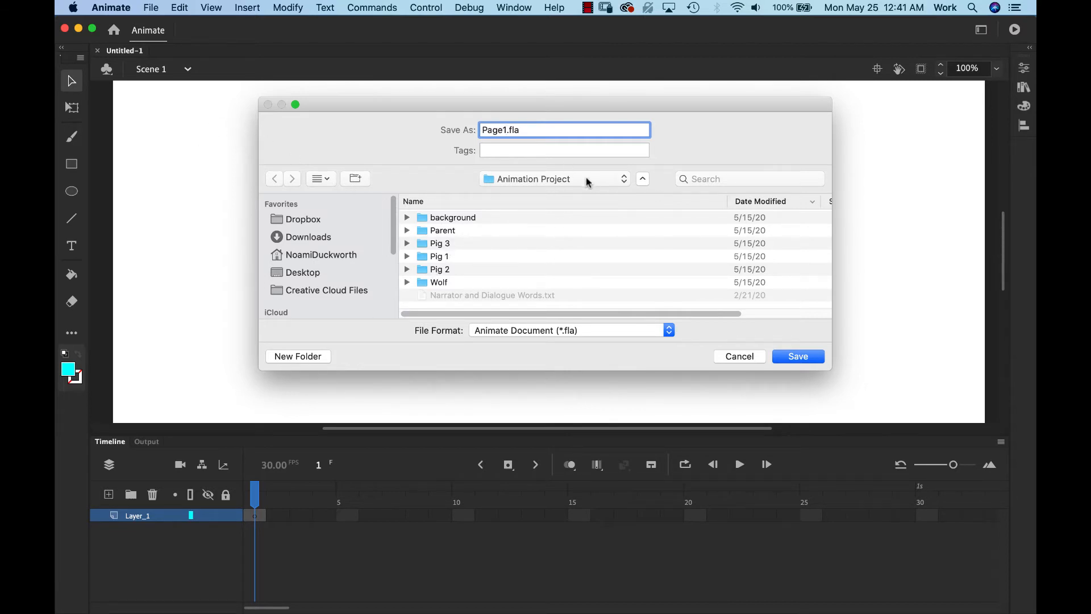
{"action": "left_click", "coordinate": [795, 357]}
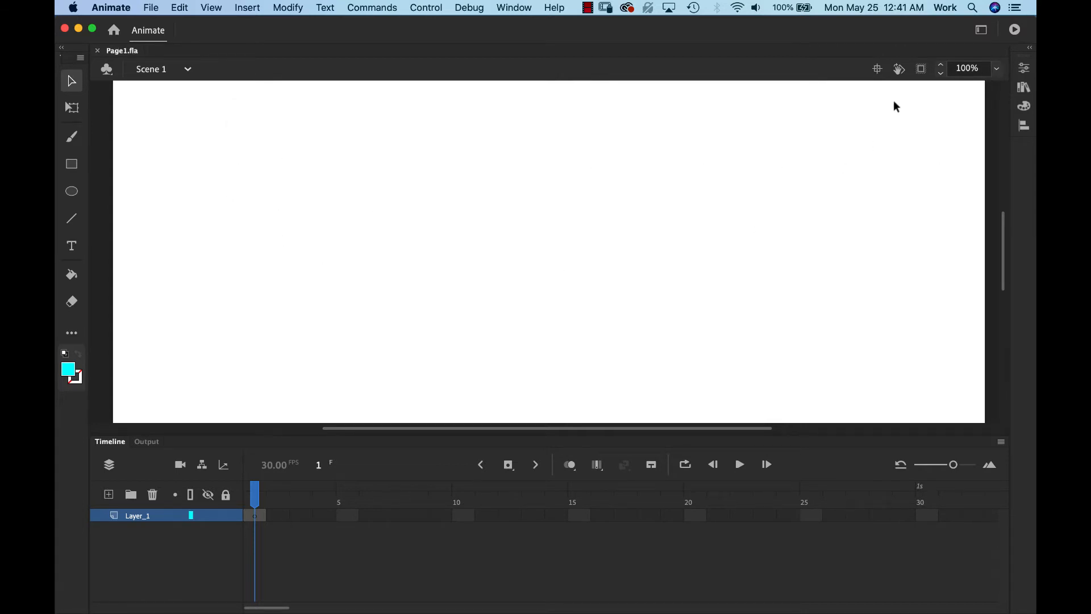
- At 50% zoom, import Parent house.jpg from the background folder onto the stage in Layer_1
{"action": "left_click", "coordinate": [998, 71]}
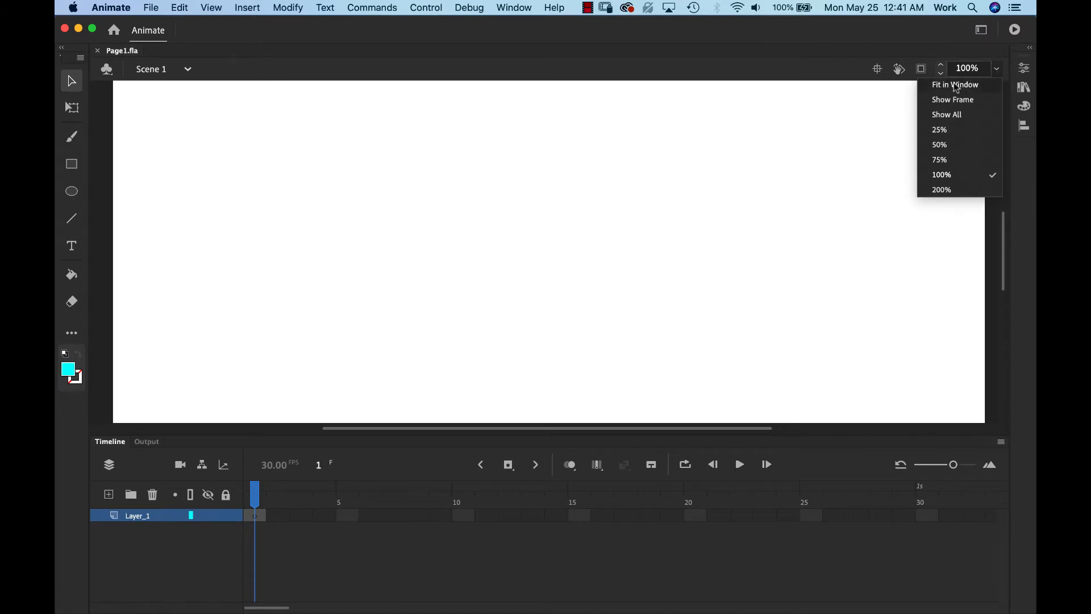
{"action": "left_click", "coordinate": [958, 145]}
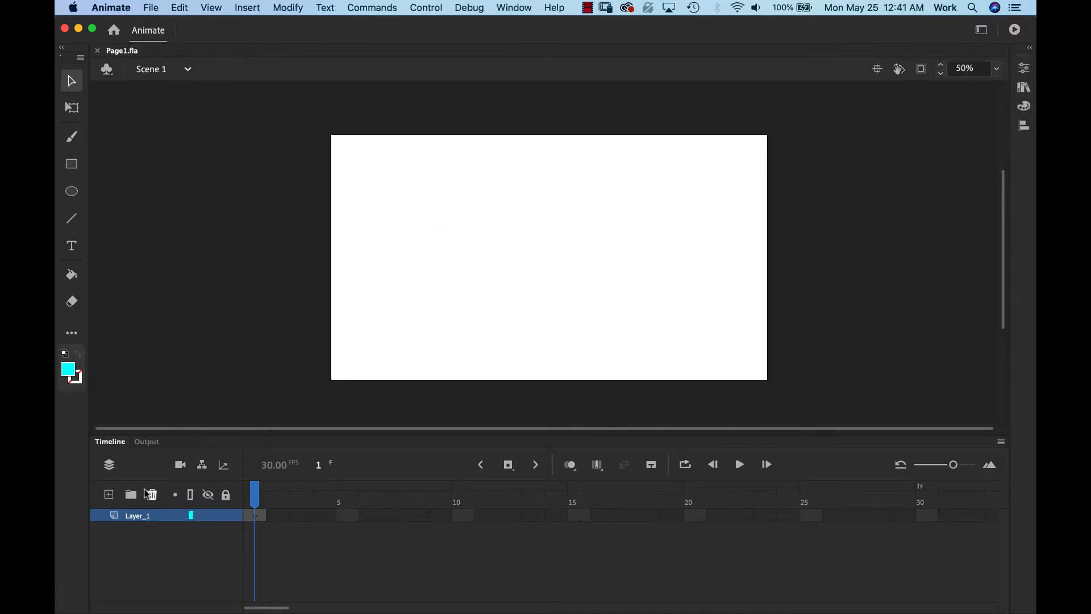
{"action": "left_click", "coordinate": [130, 516]}
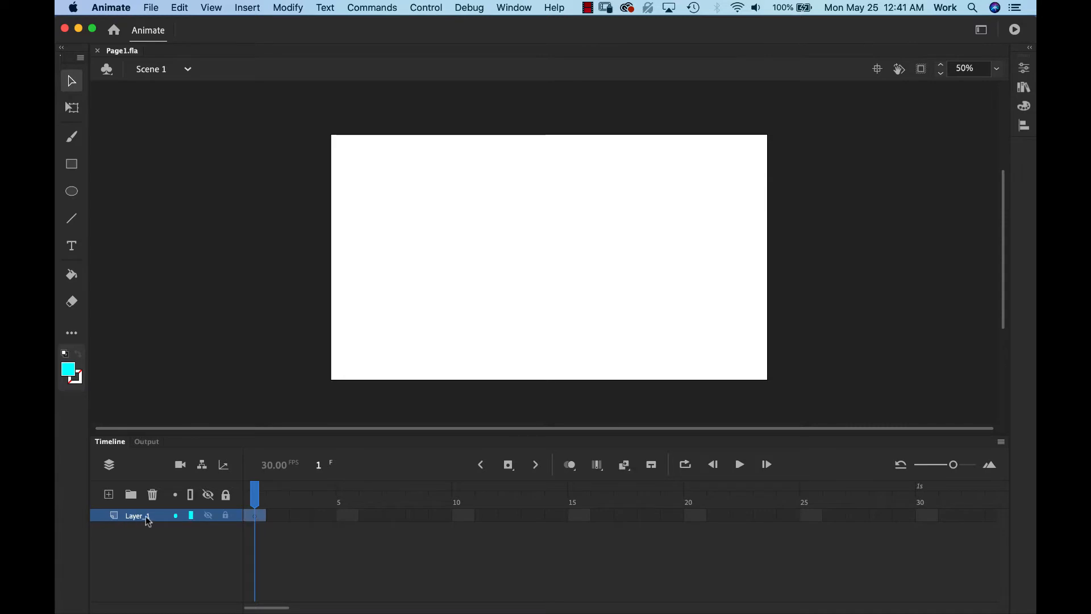
{"action": "left_click", "coordinate": [256, 494]}
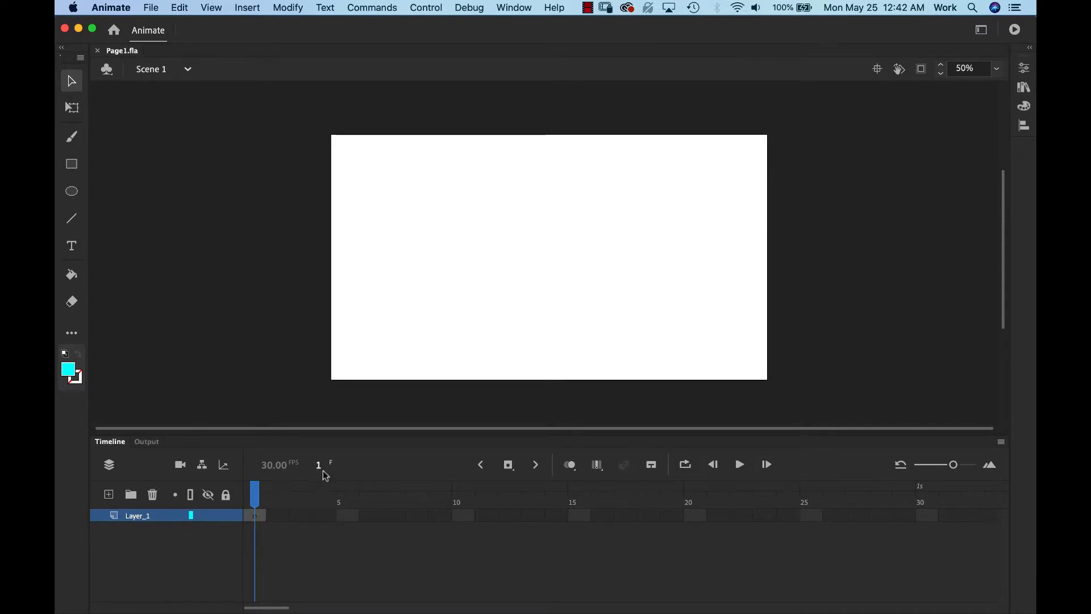
{"action": "left_click", "coordinate": [152, 8]}
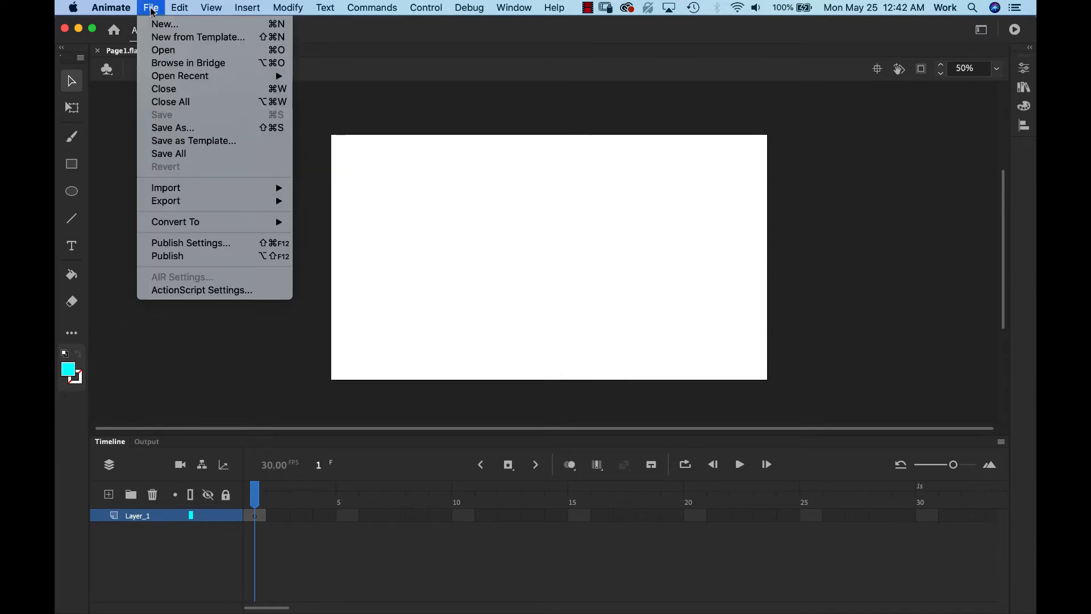
{"action": "mouse_move", "coordinate": [200, 187]}
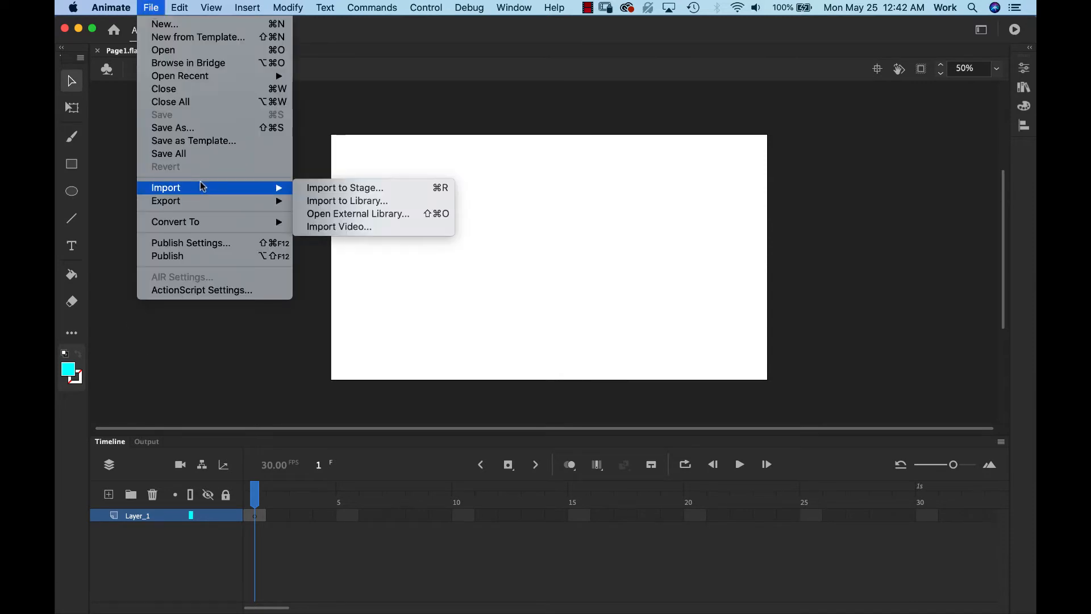
{"action": "left_click", "coordinate": [375, 188]}
{"action": "left_click", "coordinate": [332, 169]}
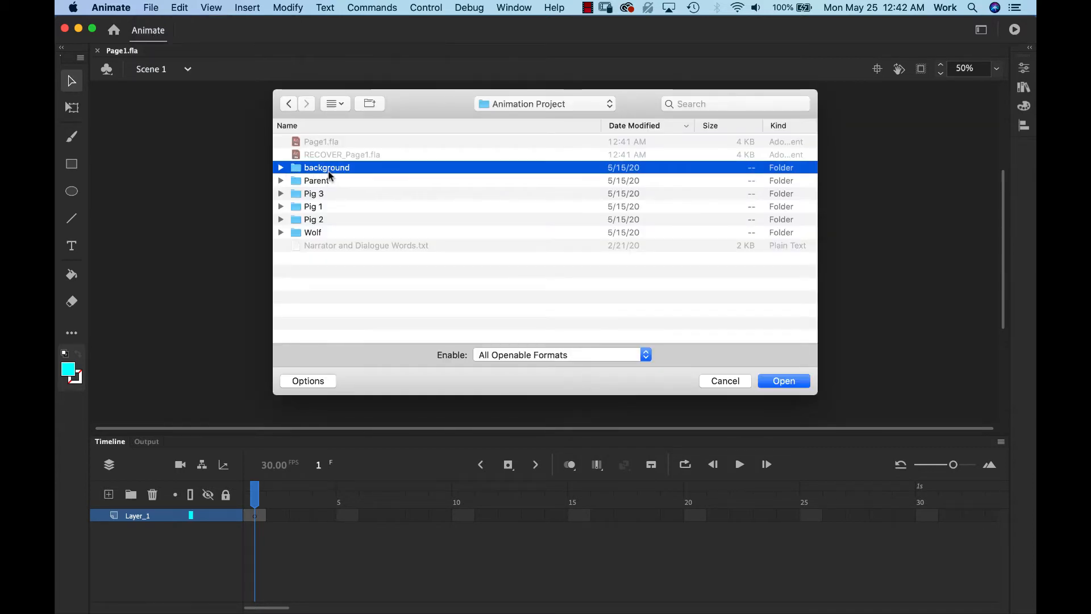
{"action": "left_click", "coordinate": [281, 167]}
{"action": "left_click", "coordinate": [323, 271]}
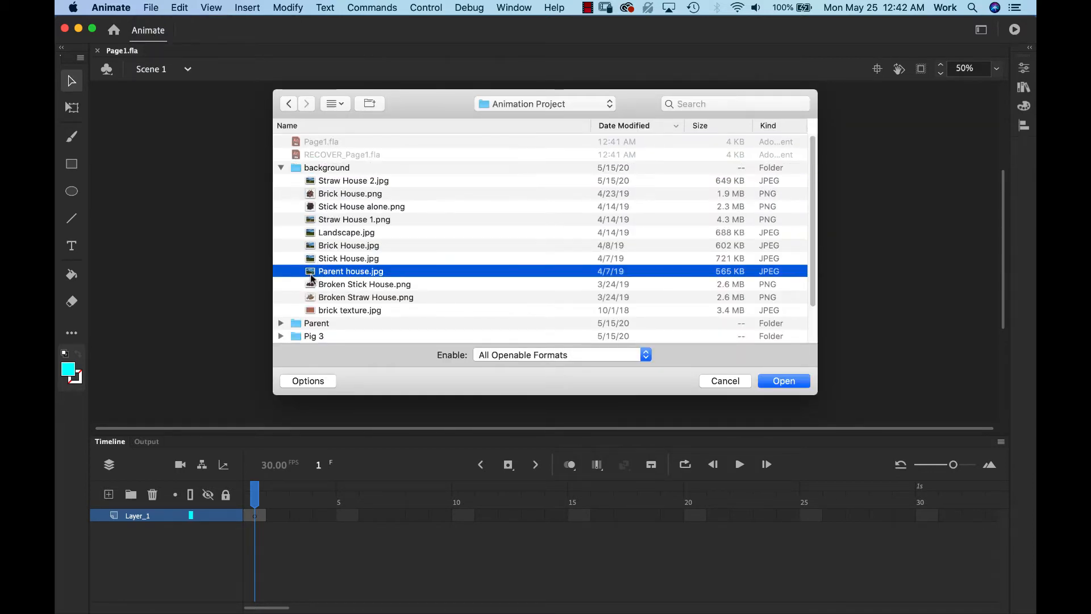
{"action": "left_click", "coordinate": [777, 384]}
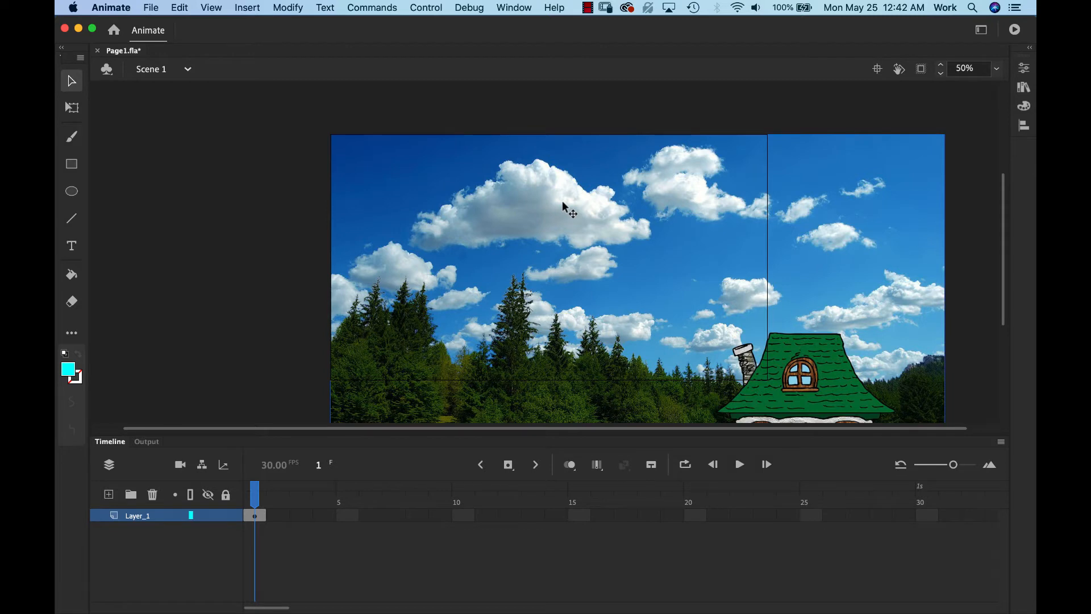
- Scale and move the Parent house.jpg image with Free Transform until it covers the entire stage
{"action": "key", "text": "super+minus"}
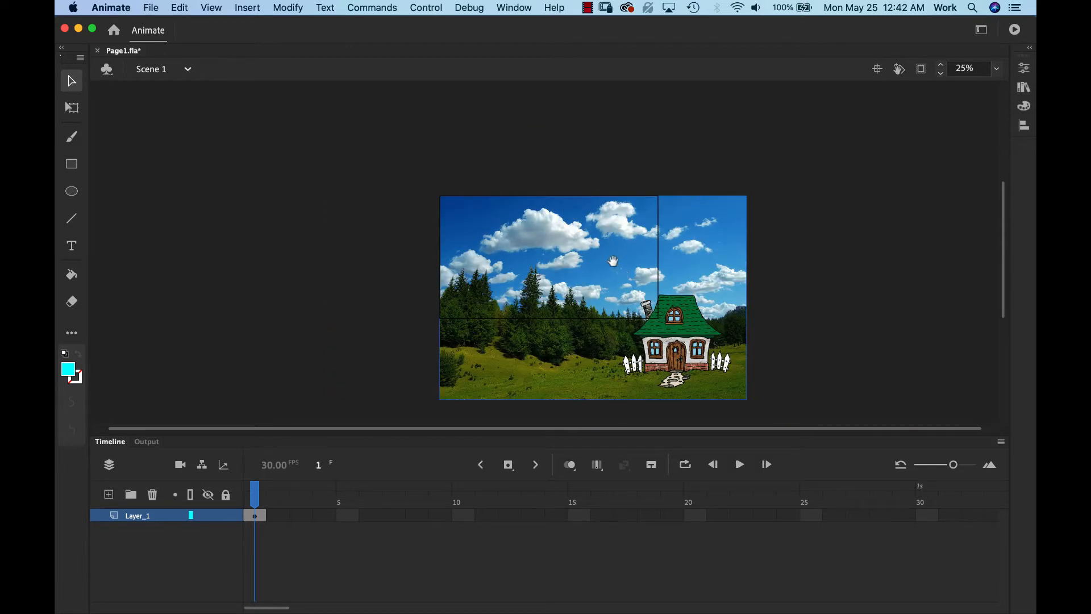
{"action": "left_click_drag", "start_coordinate": [537, 260], "coordinate": [510, 233]}
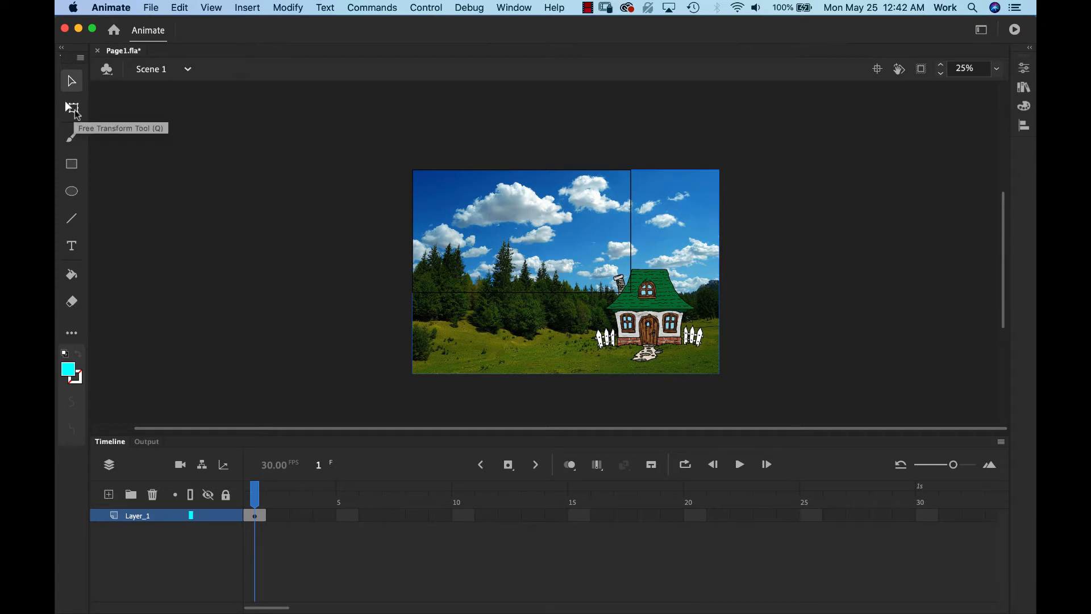
{"action": "left_click", "coordinate": [67, 104]}
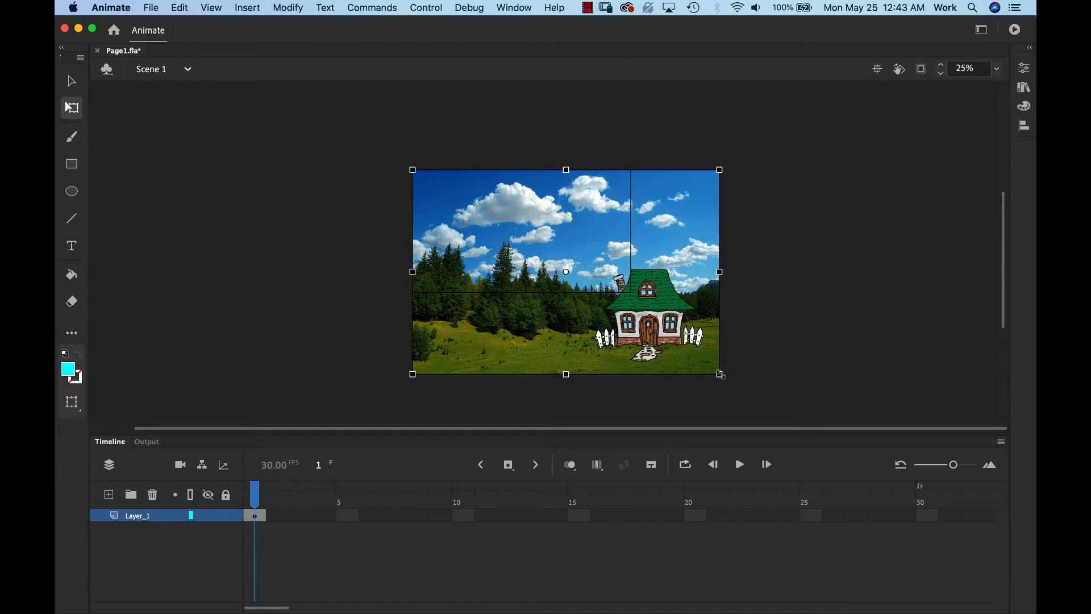
{"action": "left_click_drag", "start_coordinate": [720, 375], "coordinate": [682, 341]}
{"action": "left_click_drag", "start_coordinate": [660, 256], "coordinate": [559, 197]}
{"action": "left_click_drag", "start_coordinate": [609, 298], "coordinate": [622, 271]}
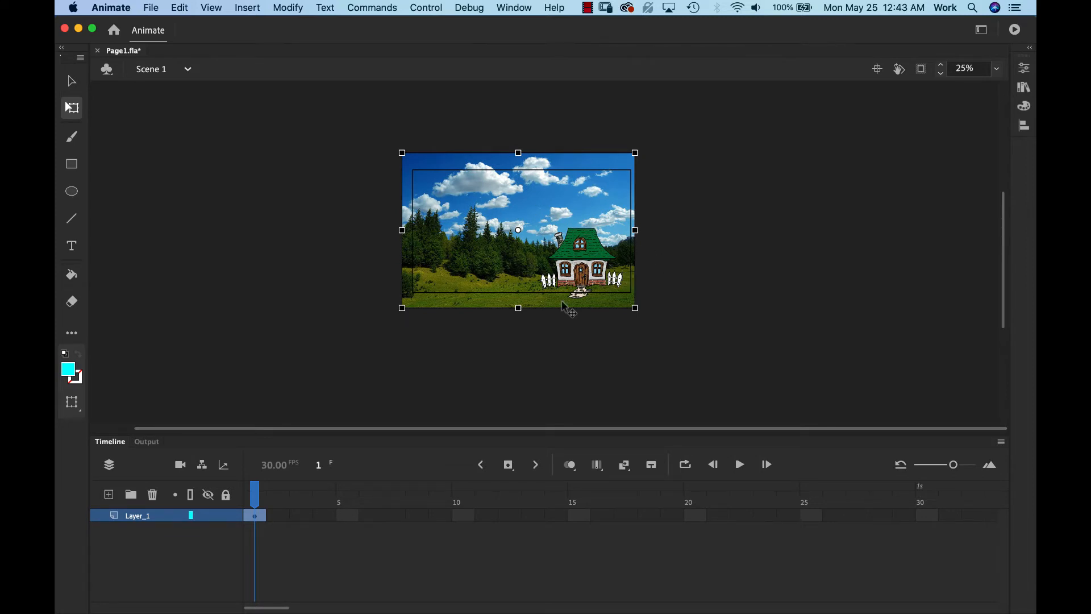
{"action": "key", "text": "super+equal"}
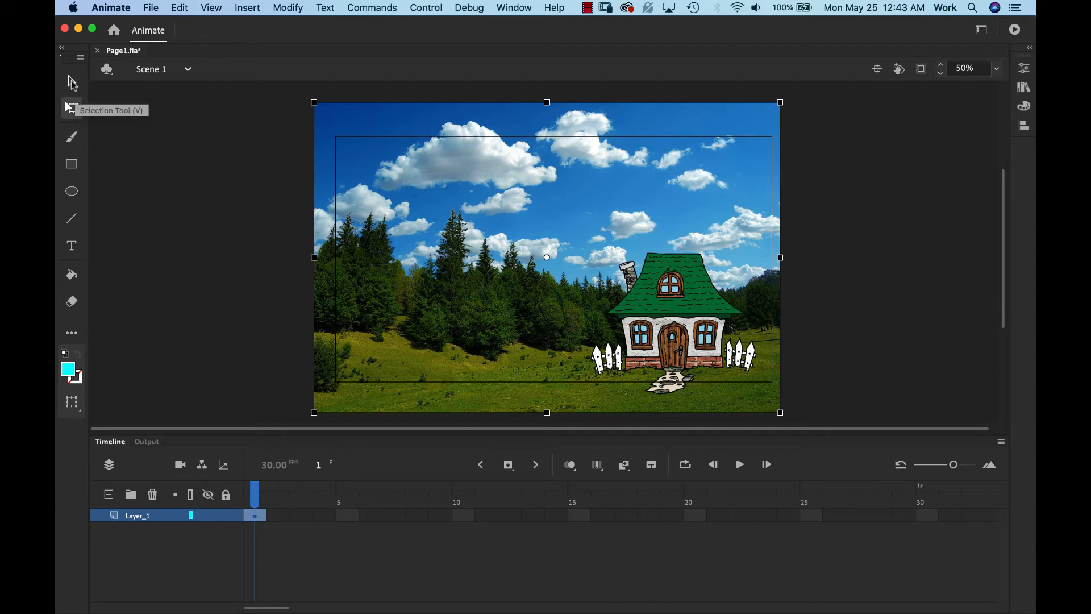
- Rename the layer Layer_1 to 'background'
{"action": "left_click", "coordinate": [72, 82]}
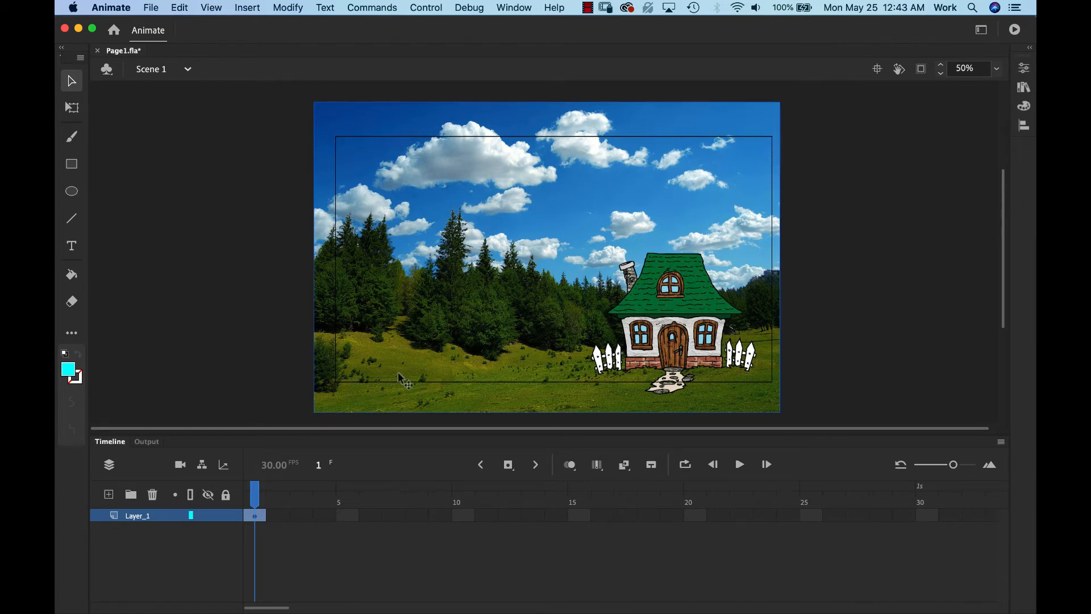
{"action": "double_click", "coordinate": [137, 517]}
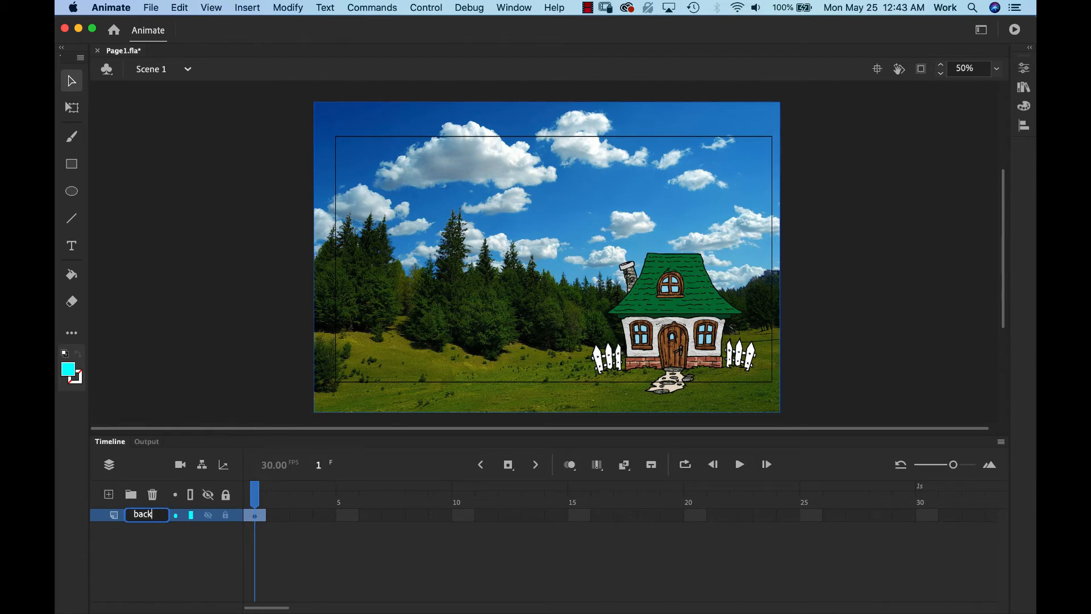
{"action": "type", "text": "ground"}
{"action": "key", "text": "Return"}
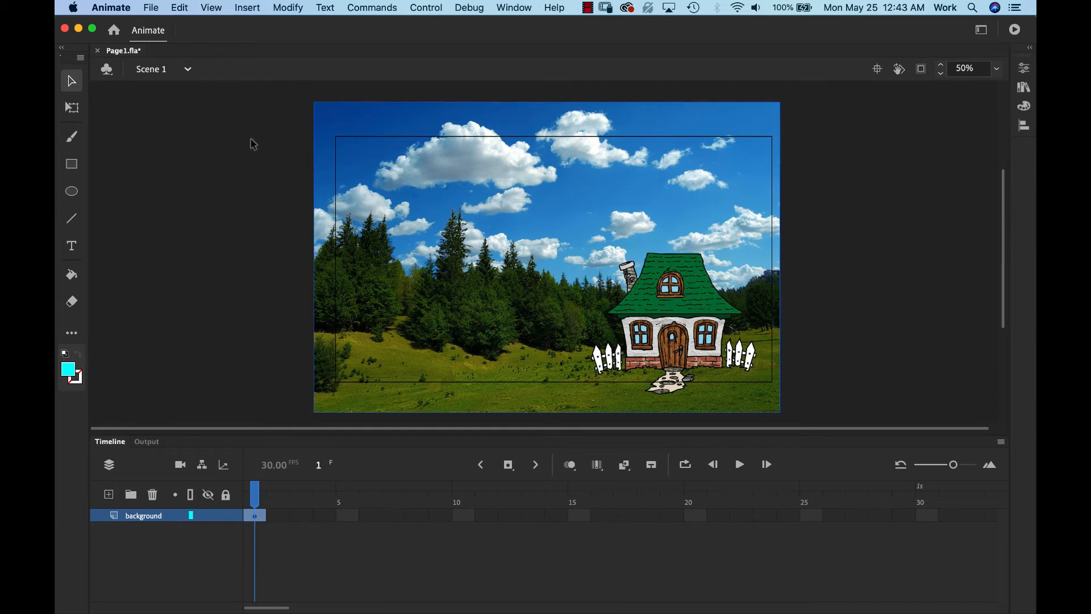
- Convert the forest-and-cottage picture to a Graphic symbol named 'background', then lock the background layer
{"action": "left_click", "coordinate": [292, 8]}
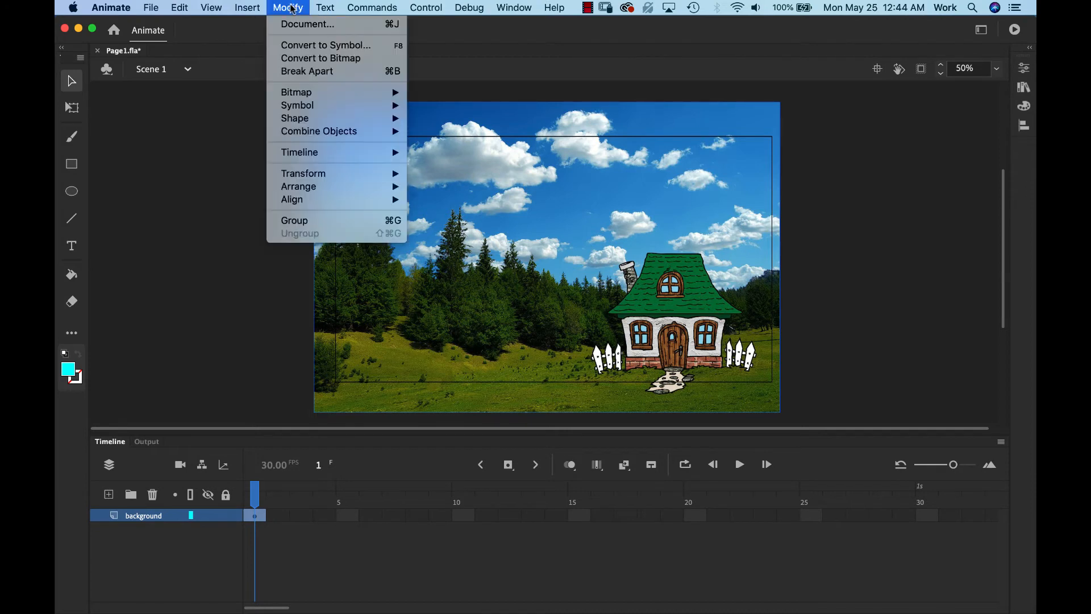
{"action": "left_click", "coordinate": [300, 49]}
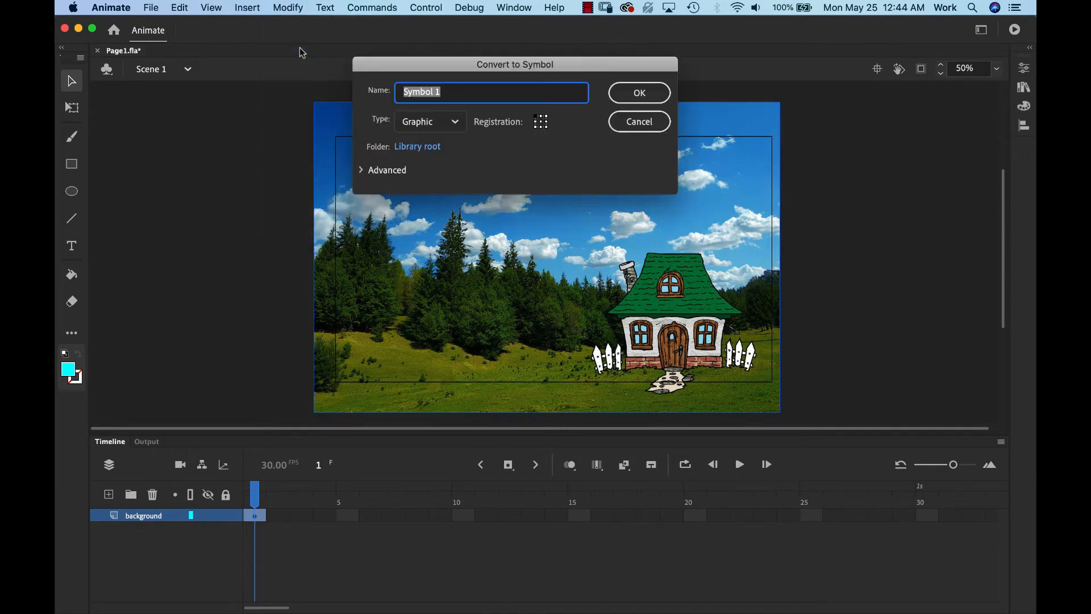
{"action": "left_click", "coordinate": [418, 122]}
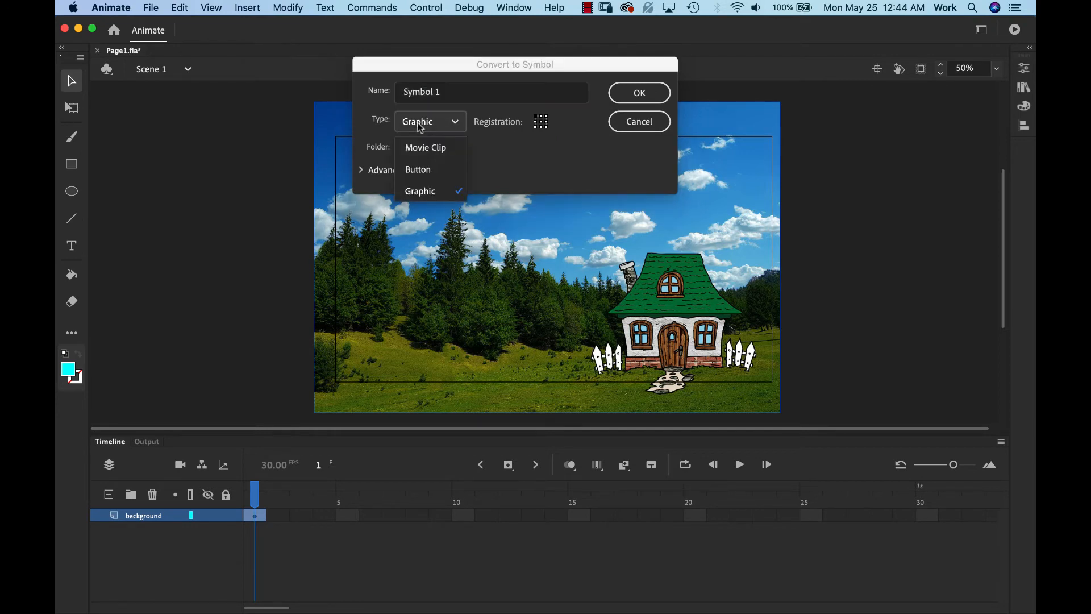
{"action": "left_click", "coordinate": [433, 192]}
{"action": "left_click", "coordinate": [458, 92]}
{"action": "left_click_drag", "start_coordinate": [457, 93], "coordinate": [391, 90]}
{"action": "type", "text": "background"}
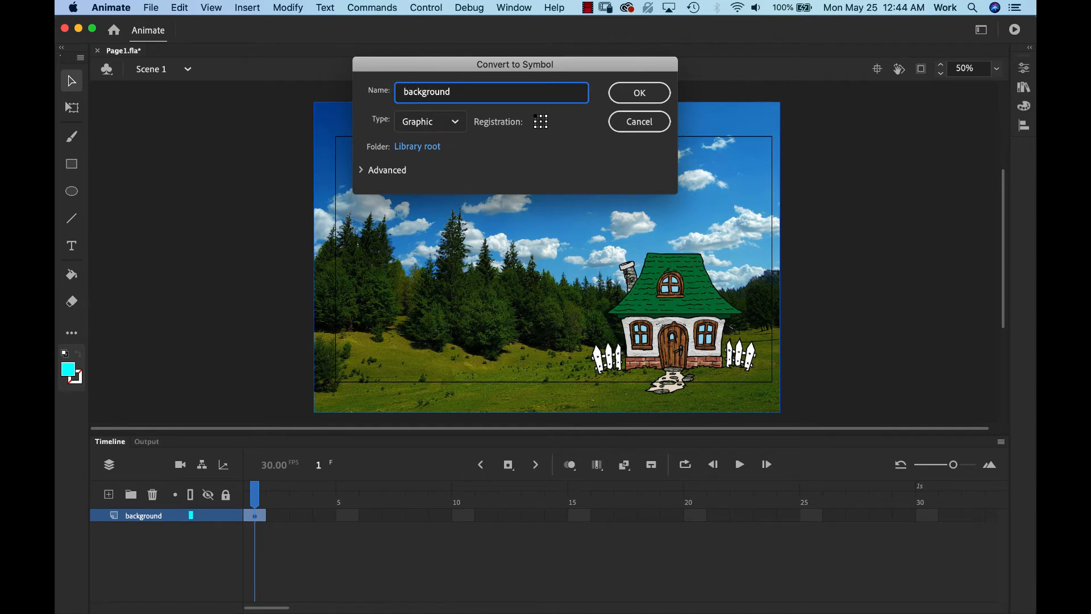
{"action": "key", "text": "Return"}
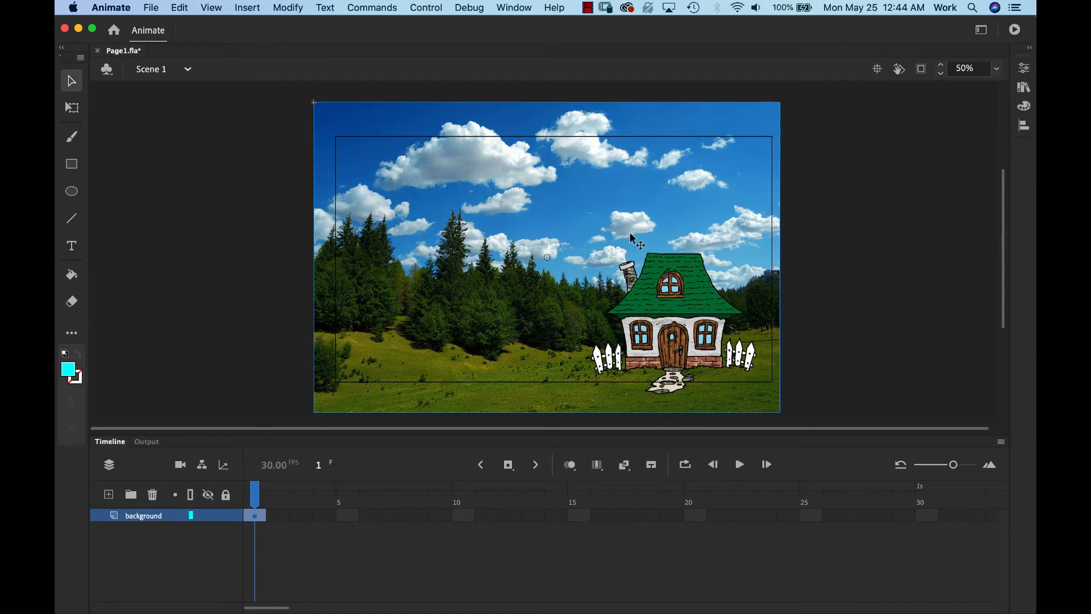
{"action": "left_click", "coordinate": [226, 516]}
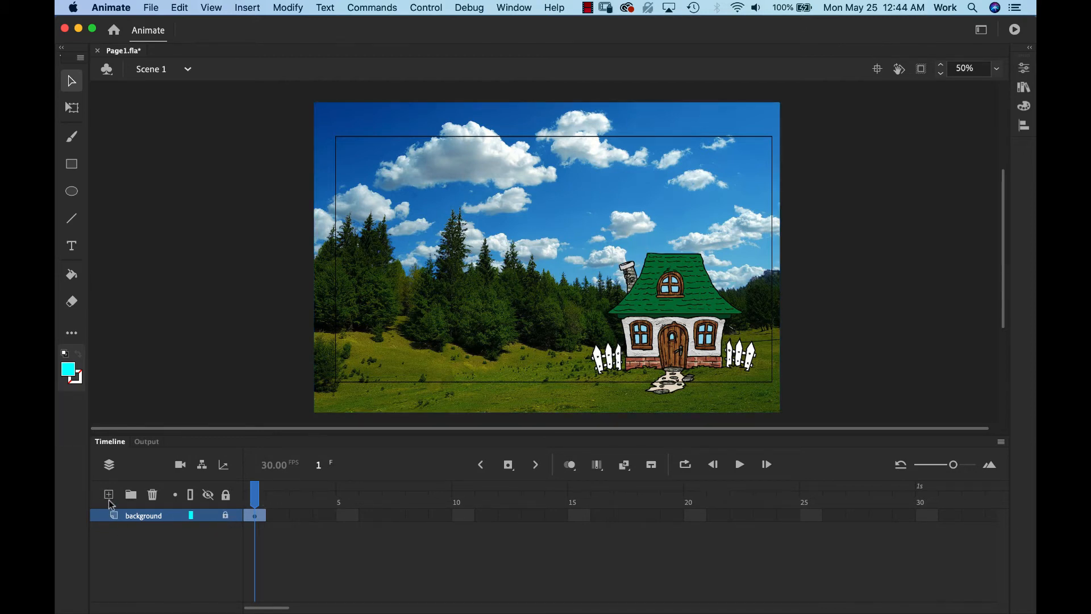
- Add Layer_2 and import P1 front.png from the Pig 1 folder onto the stage
{"action": "left_click", "coordinate": [108, 495]}
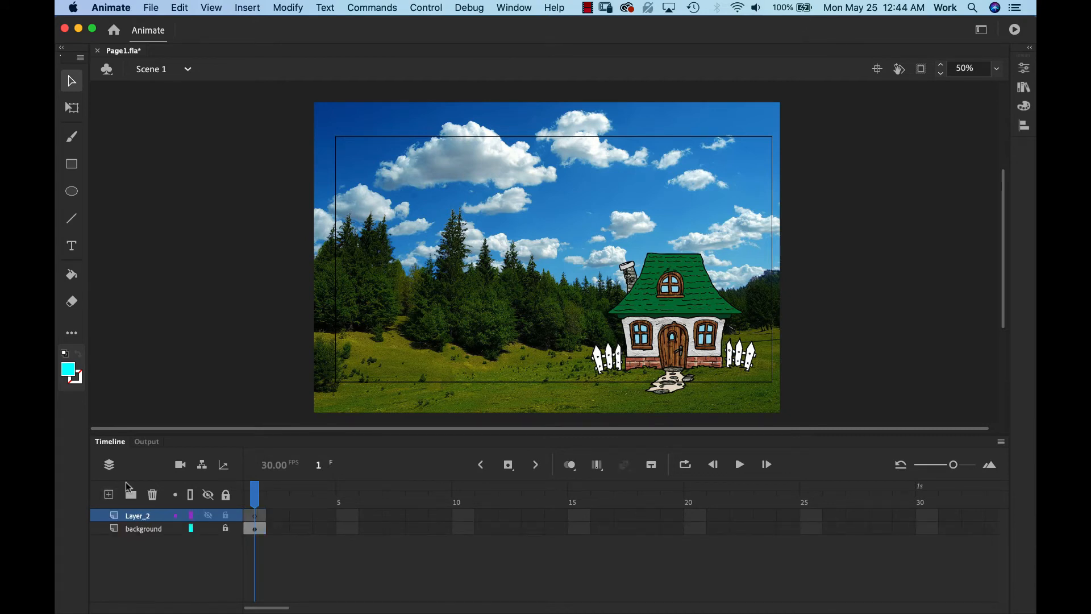
{"action": "left_click", "coordinate": [150, 7]}
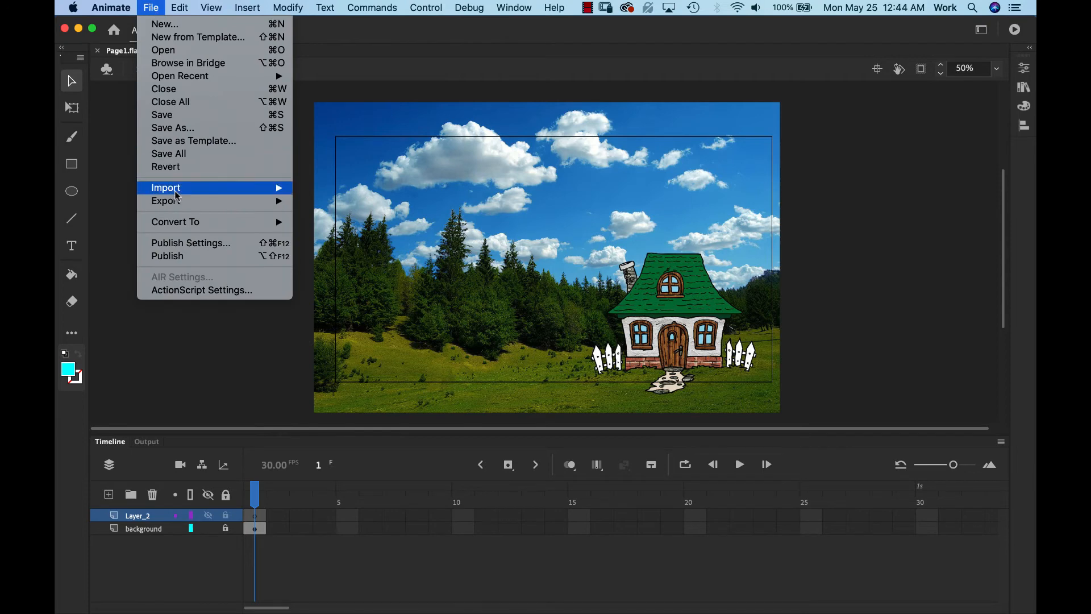
{"action": "mouse_move", "coordinate": [177, 193]}
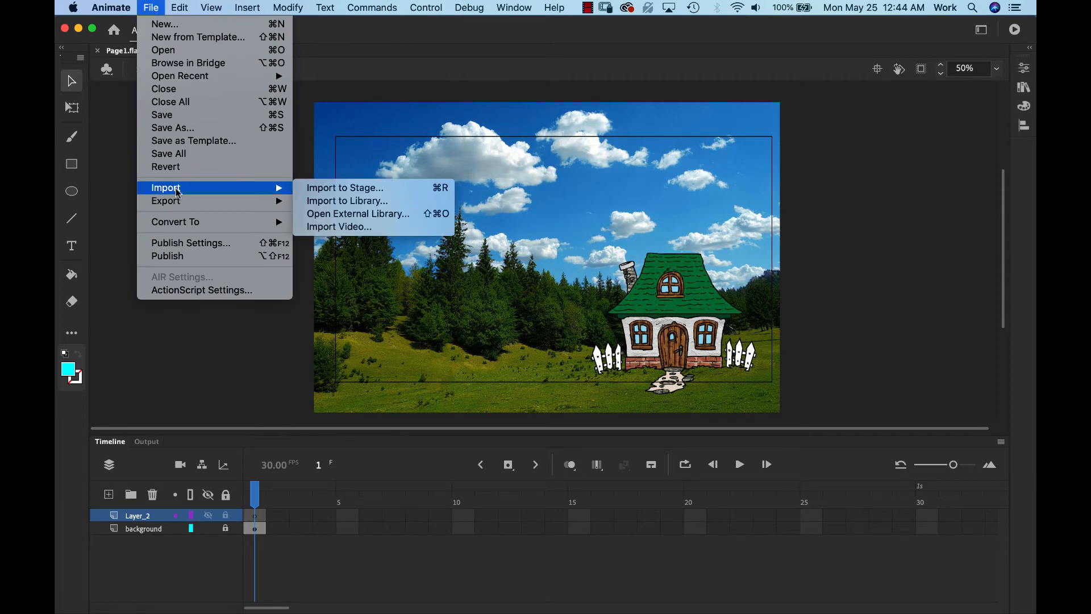
{"action": "left_click", "coordinate": [338, 192]}
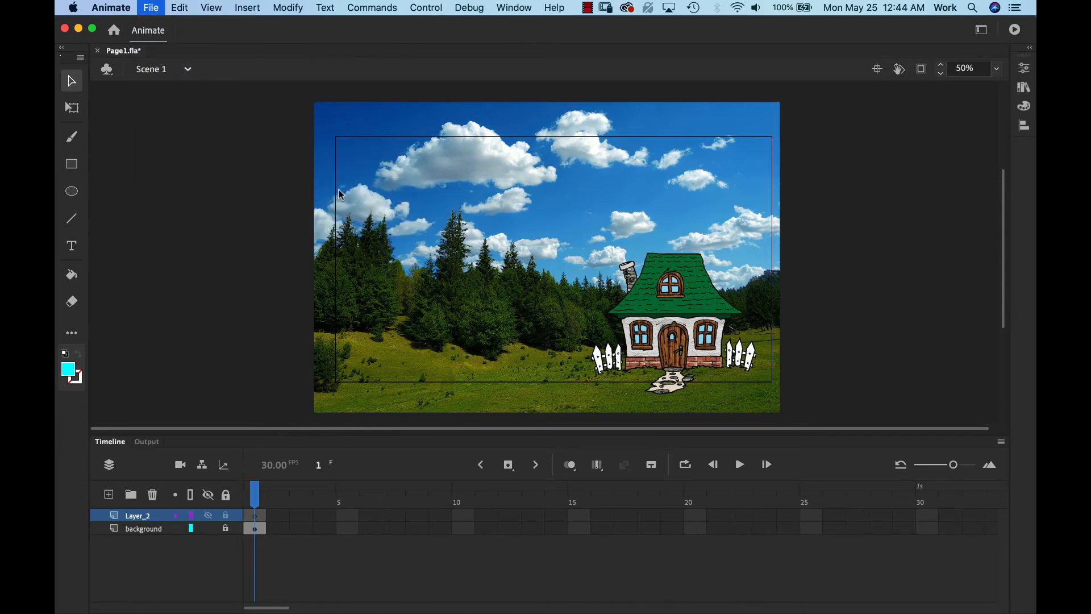
{"action": "left_click", "coordinate": [540, 105]}
{"action": "left_click", "coordinate": [544, 121]}
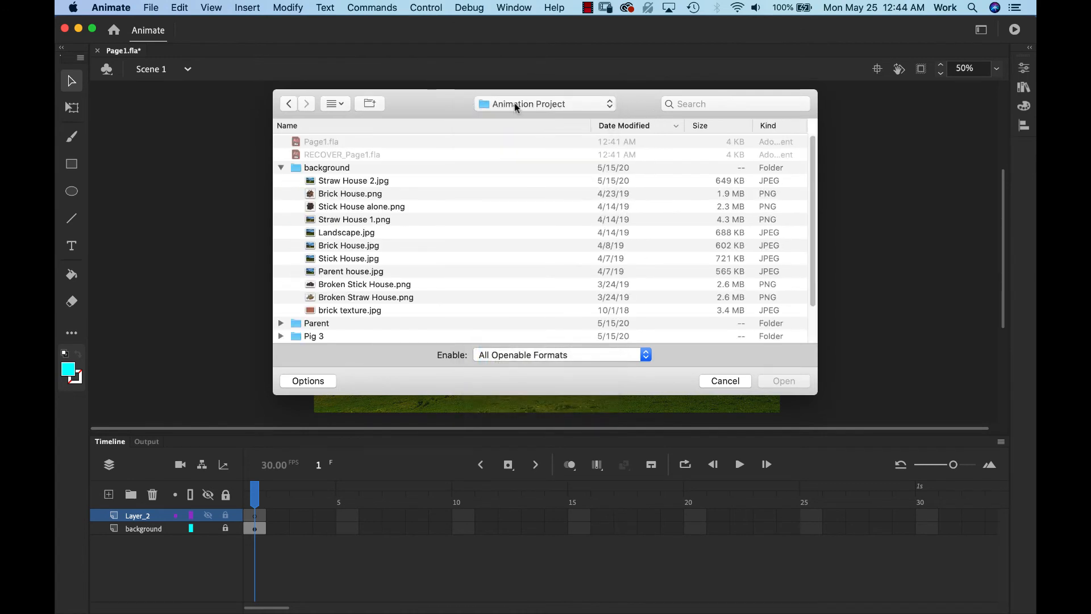
{"action": "left_click", "coordinate": [282, 167]}
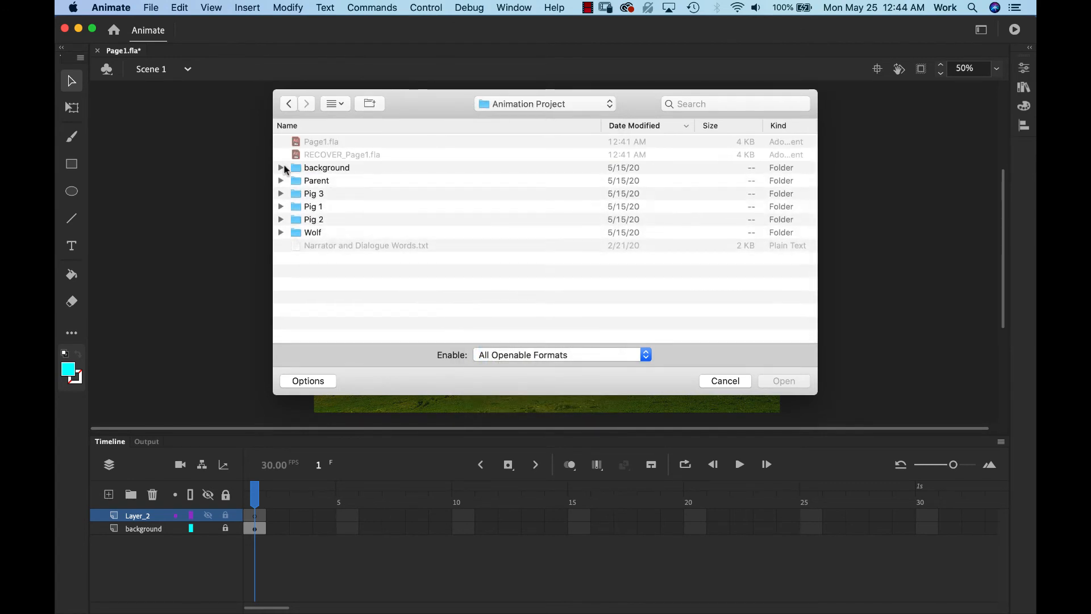
{"action": "left_click", "coordinate": [281, 206]}
{"action": "left_click", "coordinate": [341, 284]}
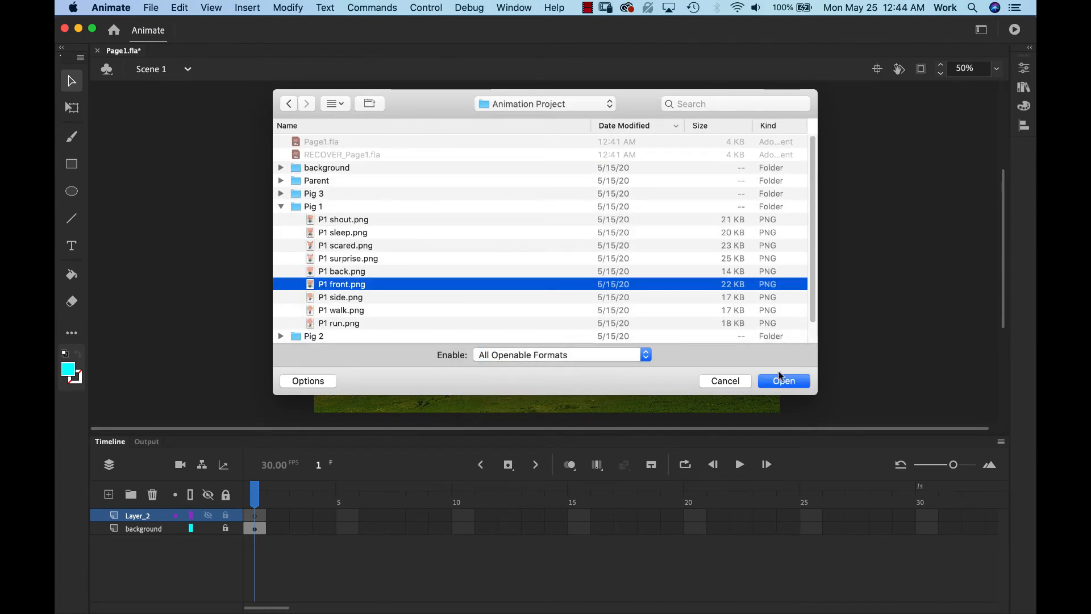
{"action": "left_click", "coordinate": [780, 386]}
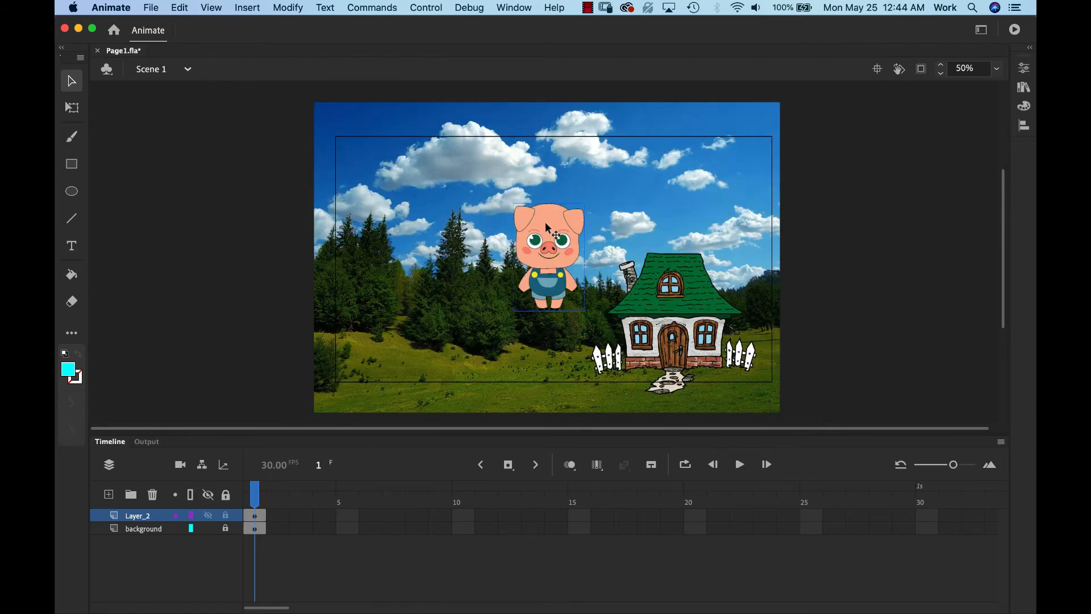
- Move the pig to the stage's left and convert it to a Graphic symbol 'Pig 1 front'
{"action": "left_click_drag", "start_coordinate": [559, 237], "coordinate": [375, 294]}
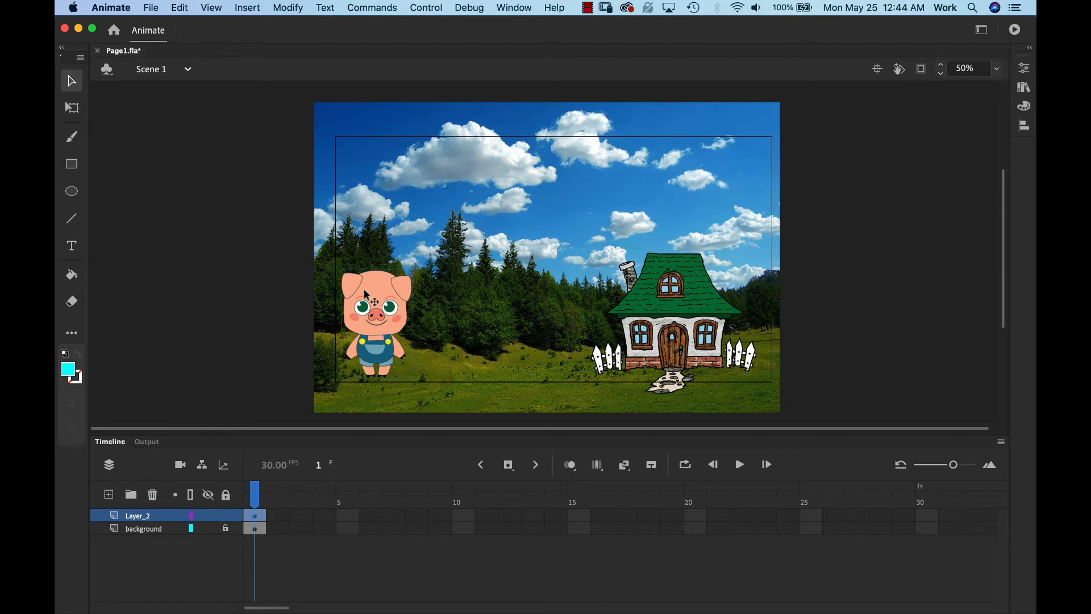
{"action": "left_click", "coordinate": [297, 8]}
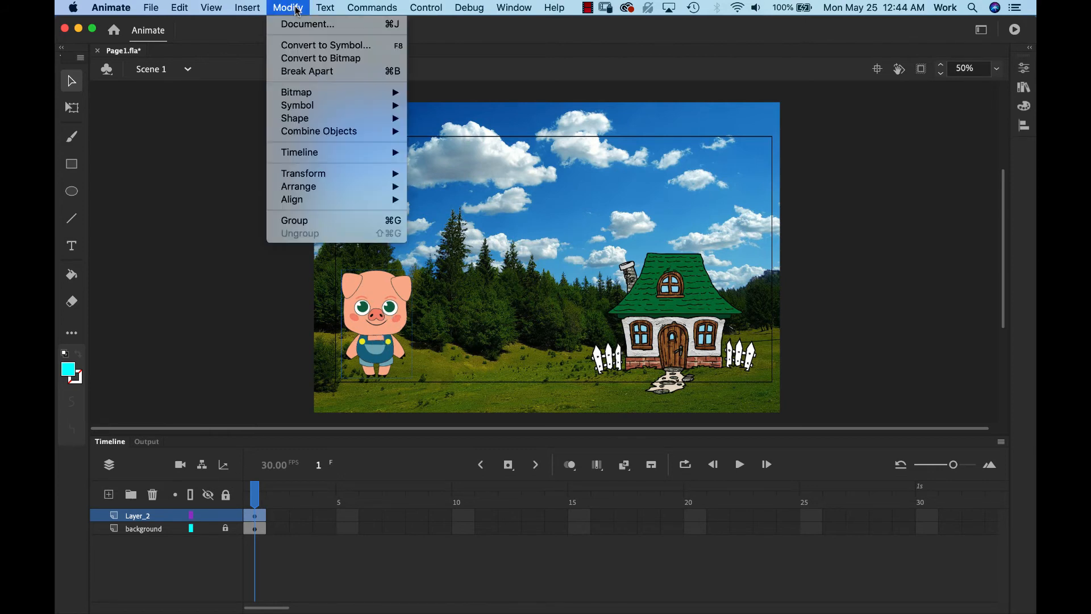
{"action": "left_click", "coordinate": [309, 46]}
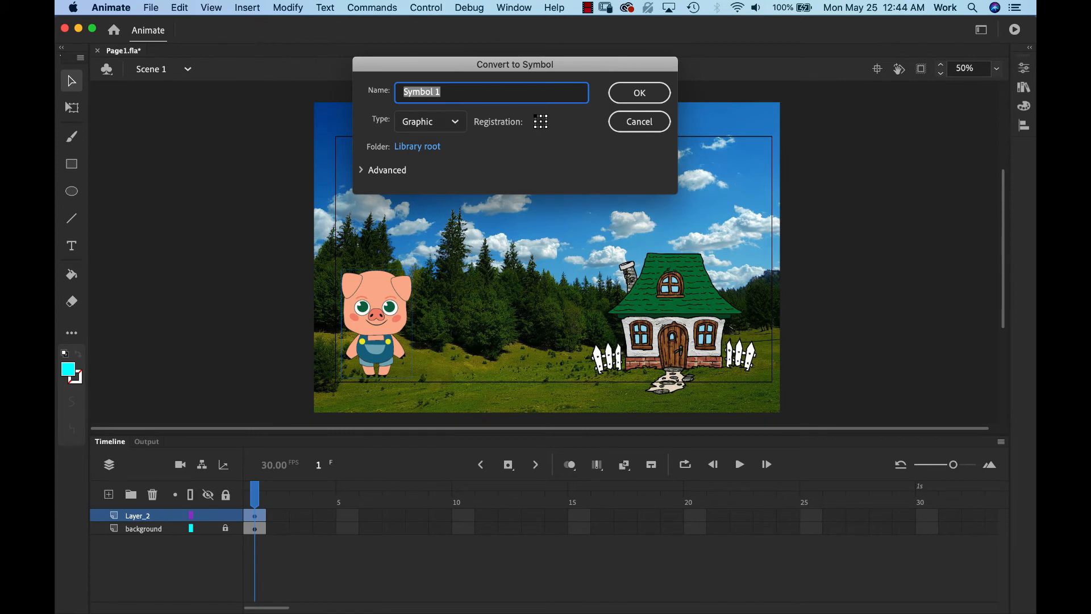
{"action": "type", "text": "Pig 1 front"}
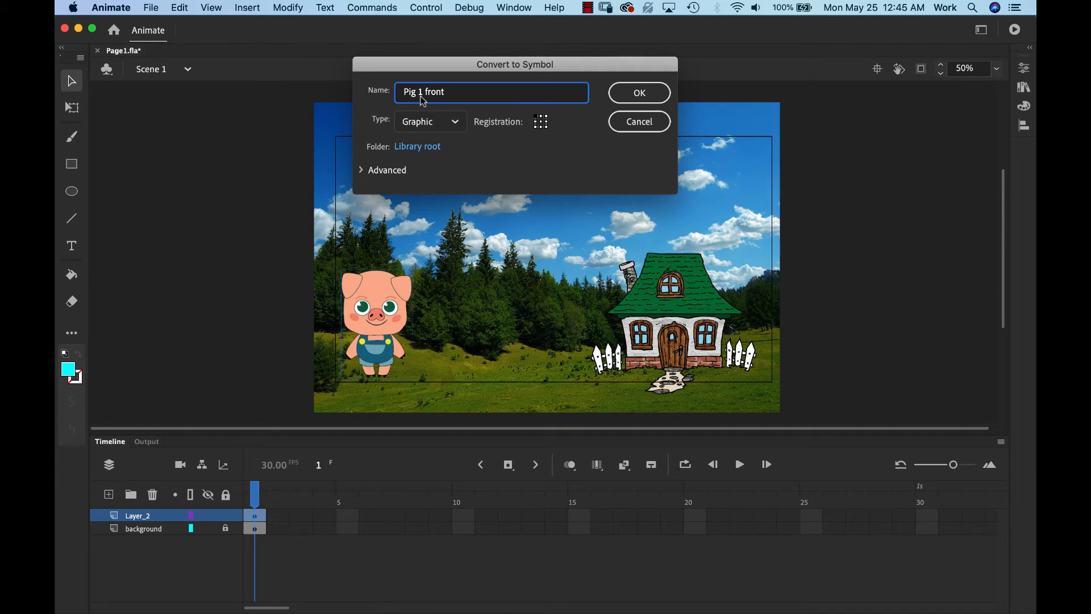
{"action": "key", "text": "Return"}
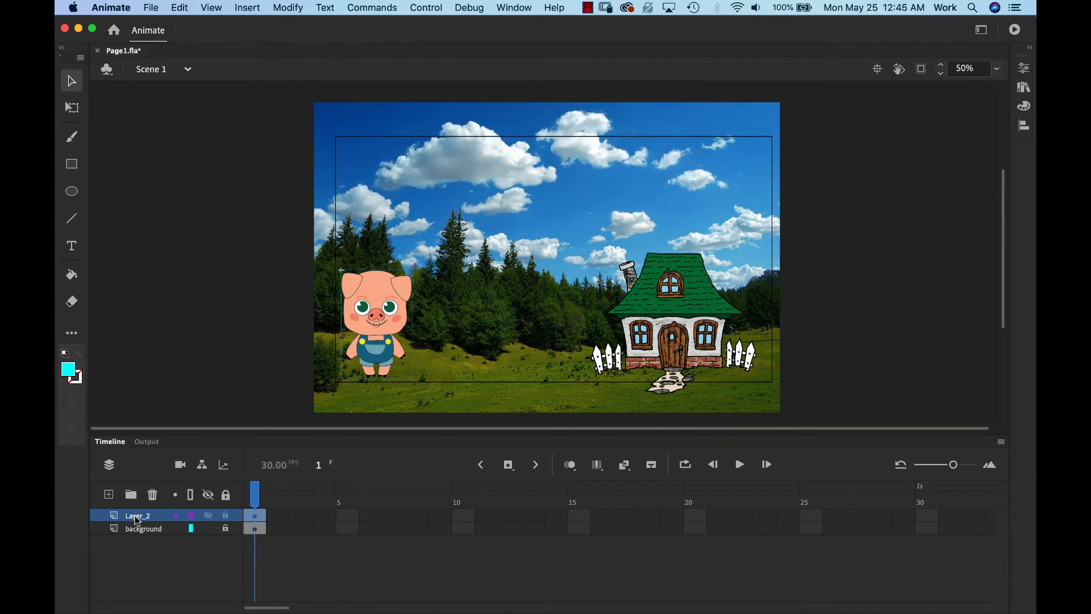
- Rename Layer_2 to 'P1 front', accept the corrected name P1_front, and lock the layer
{"action": "double_click", "coordinate": [136, 517]}
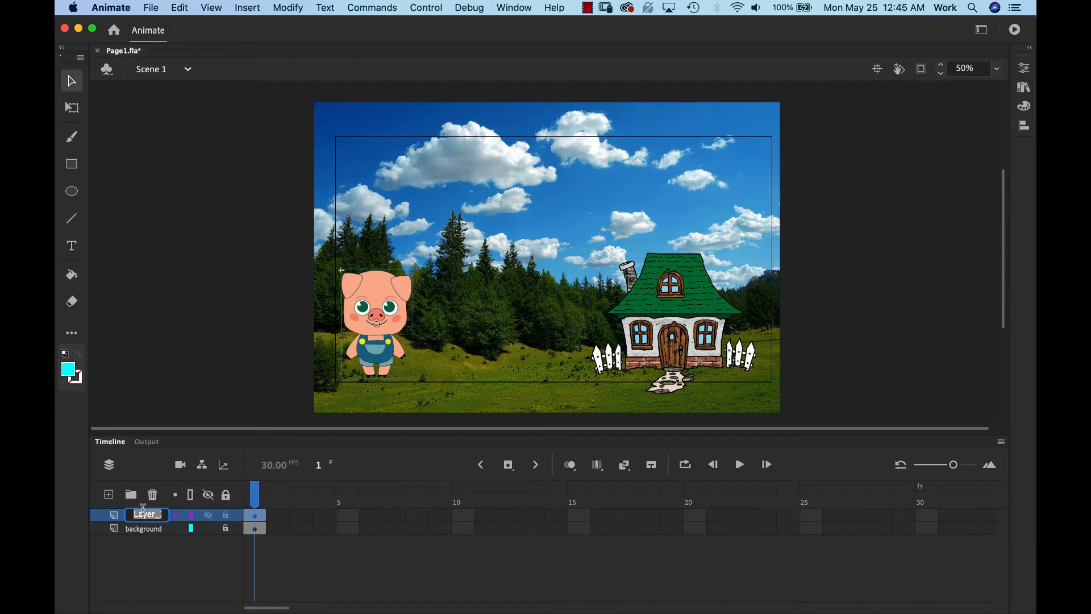
{"action": "type", "text": "P1 front"}
{"action": "key", "text": "Return"}
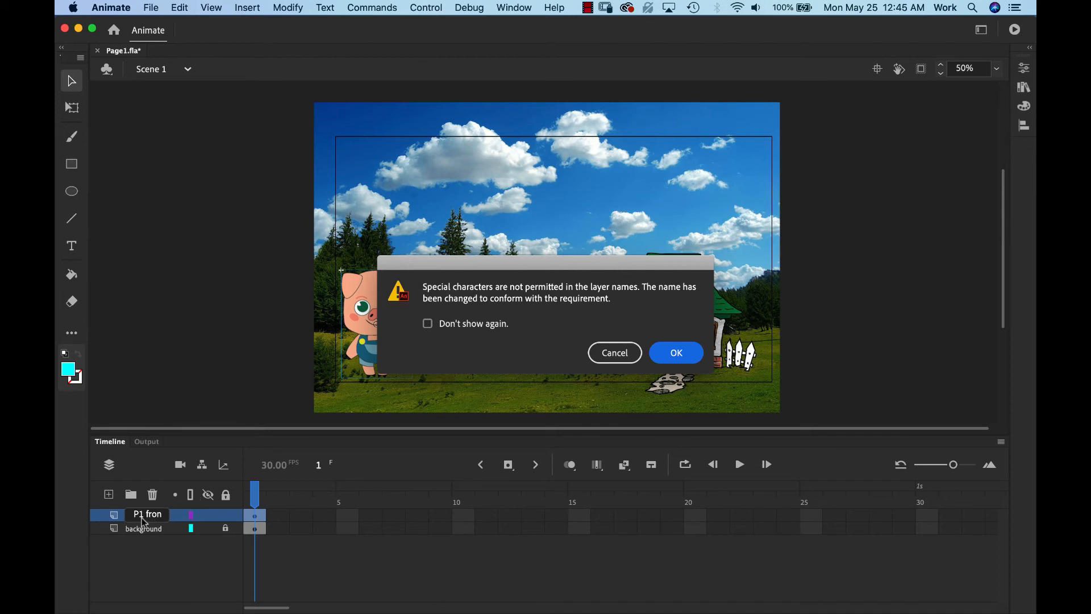
{"action": "left_click", "coordinate": [678, 357]}
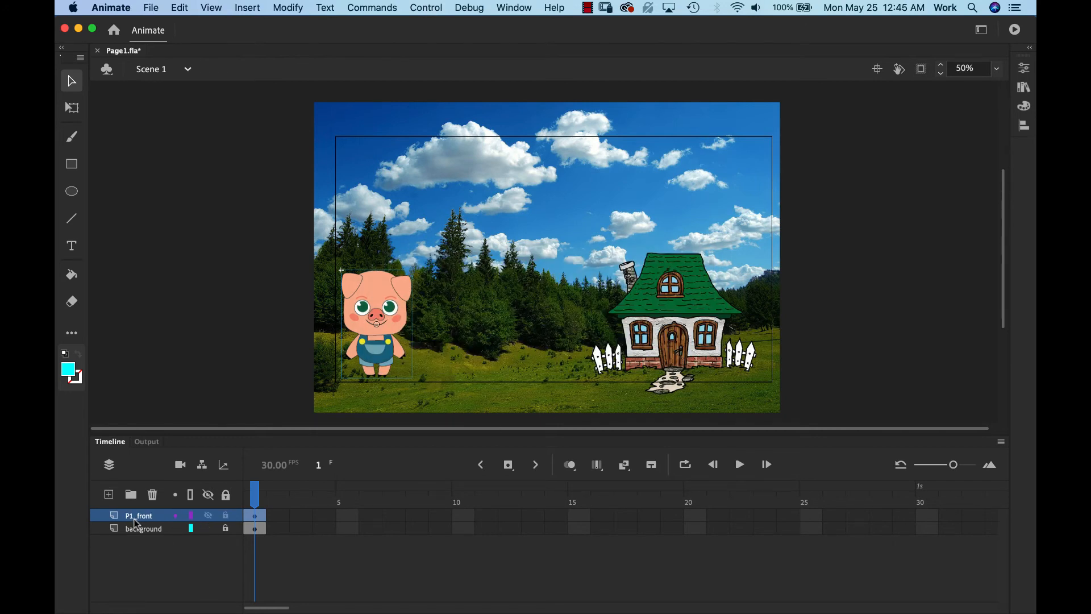
{"action": "left_click", "coordinate": [227, 515]}
- Add Layer_3 and import P2 front.png from the Pig 2 folder onto the stage
{"action": "left_click", "coordinate": [110, 496]}
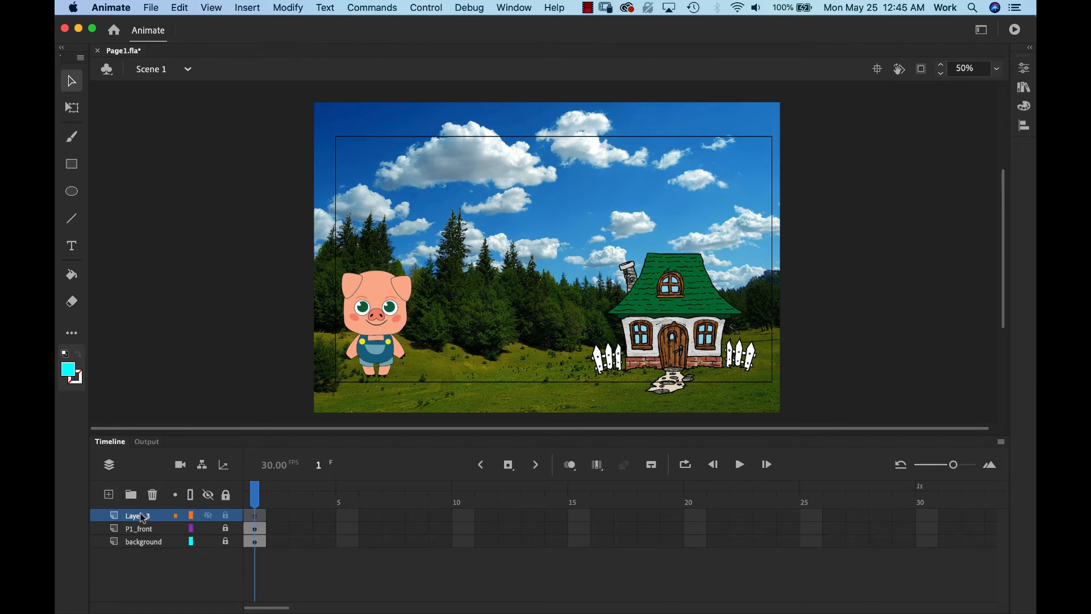
{"action": "left_click", "coordinate": [151, 8]}
{"action": "mouse_move", "coordinate": [184, 190]}
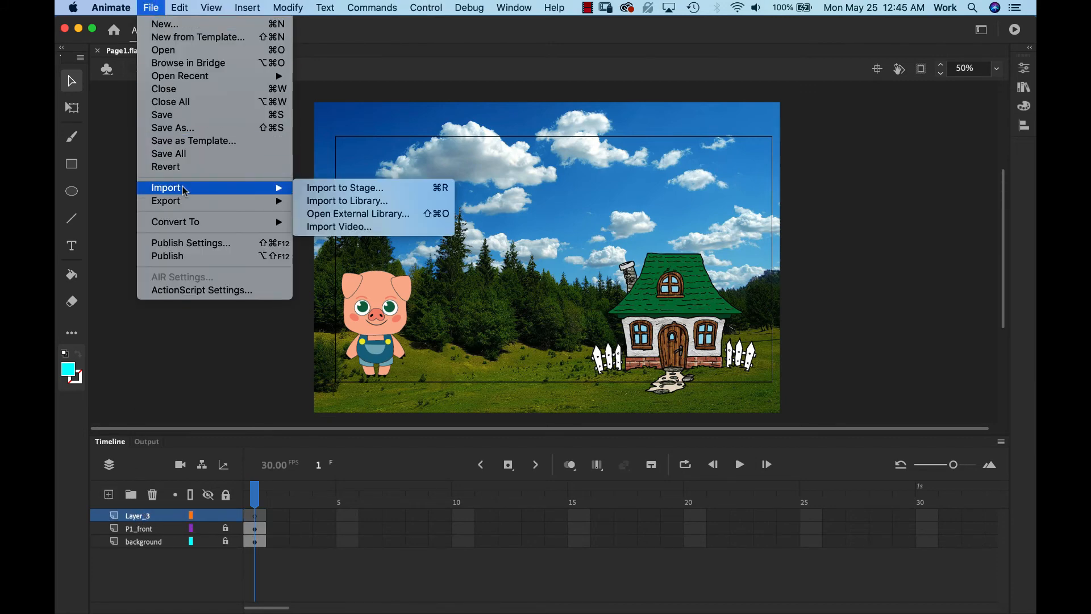
{"action": "left_click", "coordinate": [358, 189]}
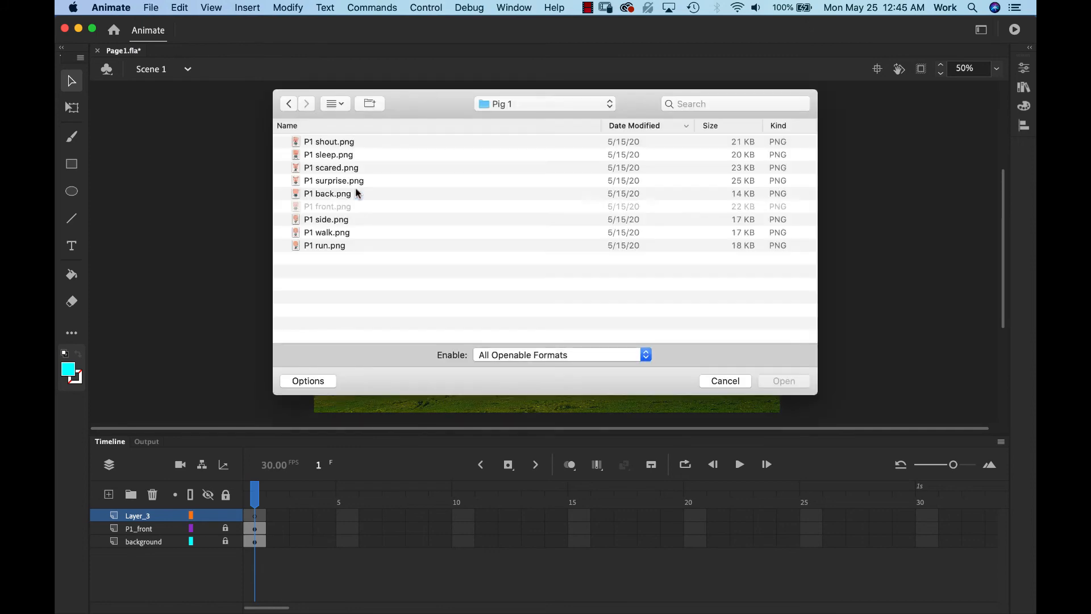
{"action": "left_click", "coordinate": [548, 103]}
{"action": "left_click", "coordinate": [547, 118]}
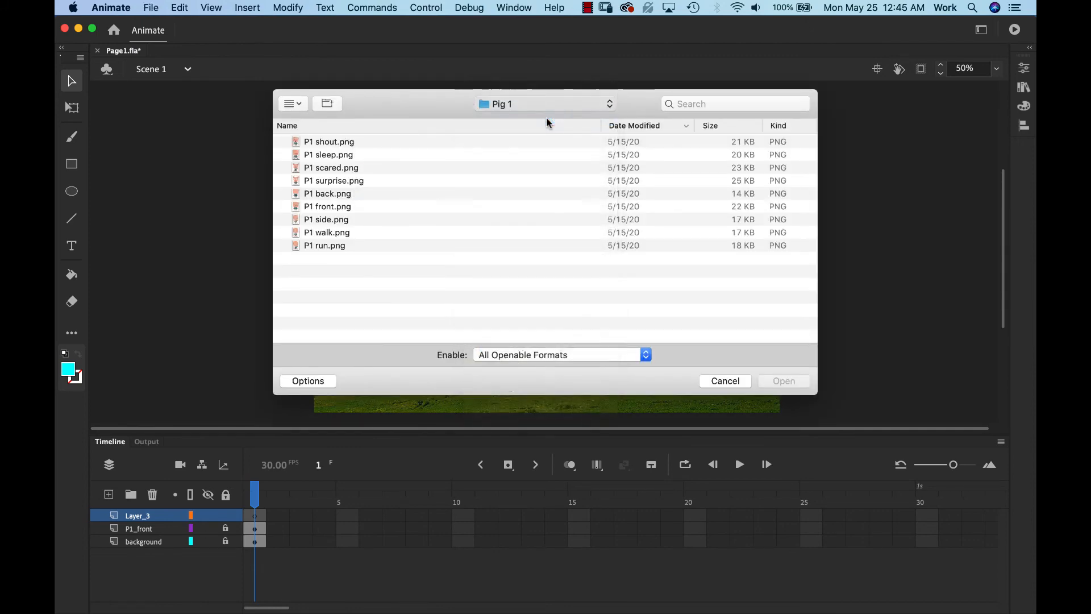
{"action": "left_click", "coordinate": [281, 207]}
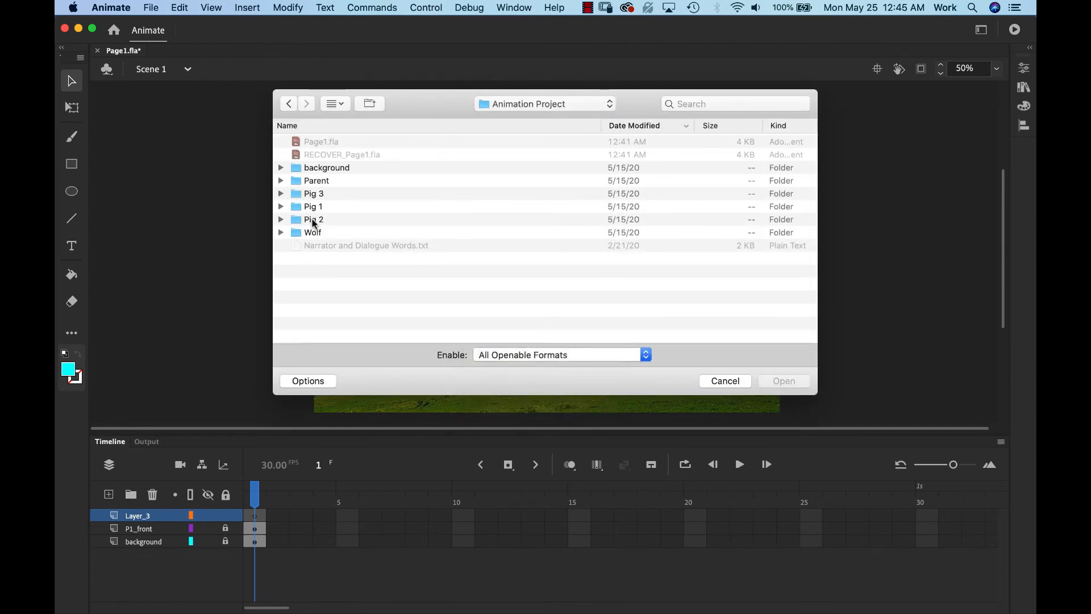
{"action": "left_click", "coordinate": [312, 221]}
{"action": "left_click", "coordinate": [281, 220]}
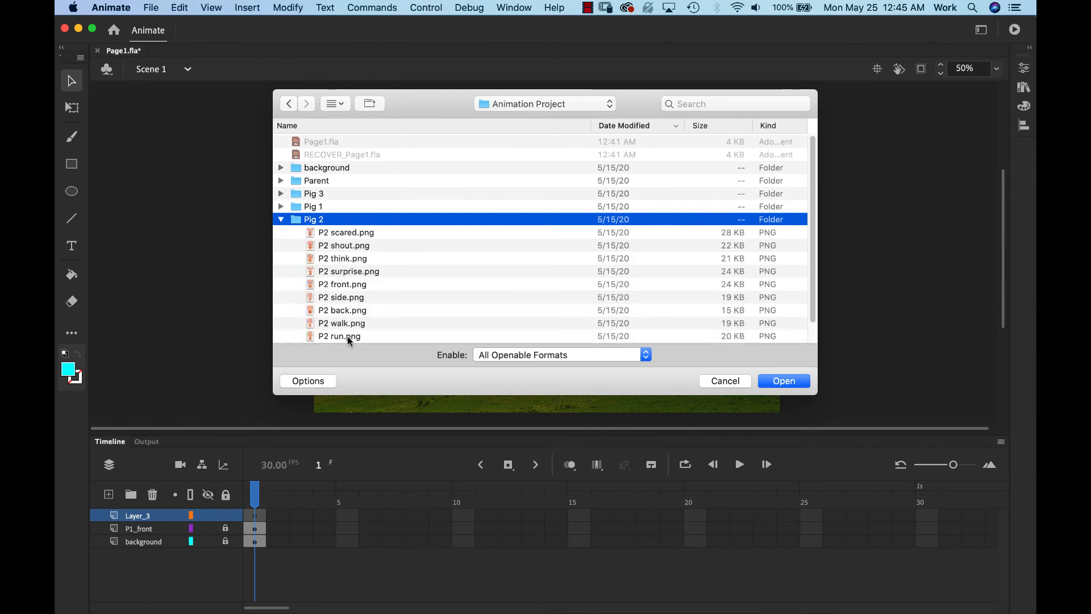
{"action": "left_click", "coordinate": [346, 285]}
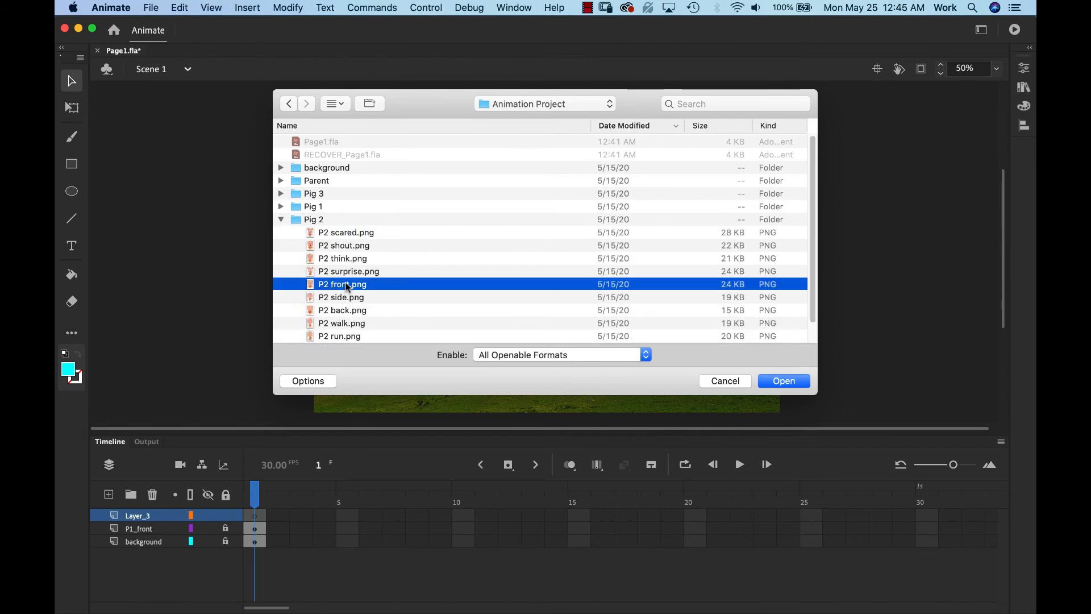
{"action": "left_click", "coordinate": [784, 381]}
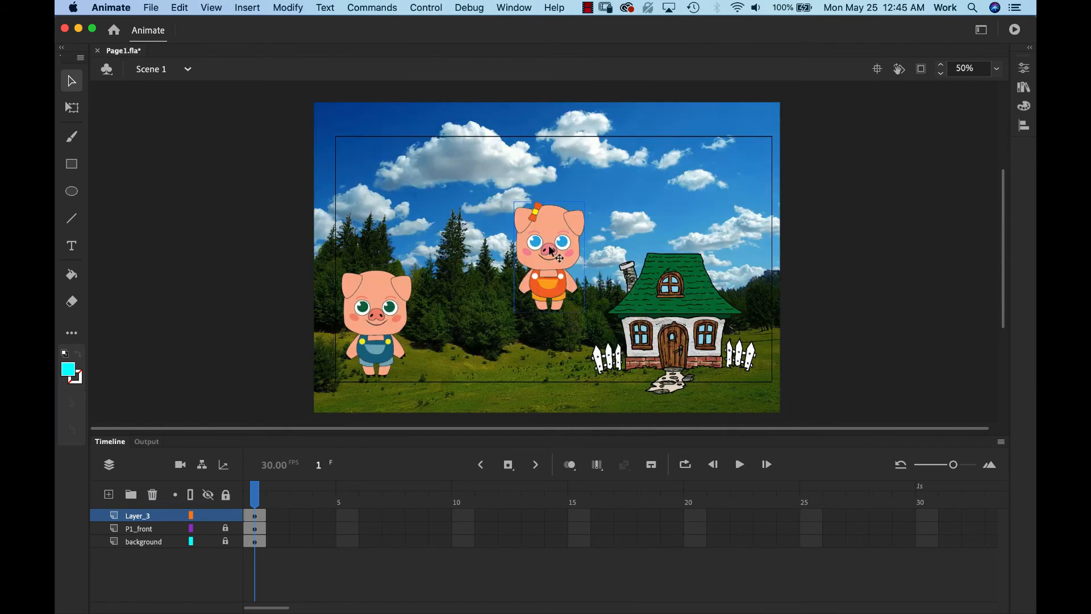
- Place the second pig beside the first and convert it to a Graphic symbol 'Pig 2 front'
{"action": "left_click_drag", "start_coordinate": [549, 241], "coordinate": [456, 308]}
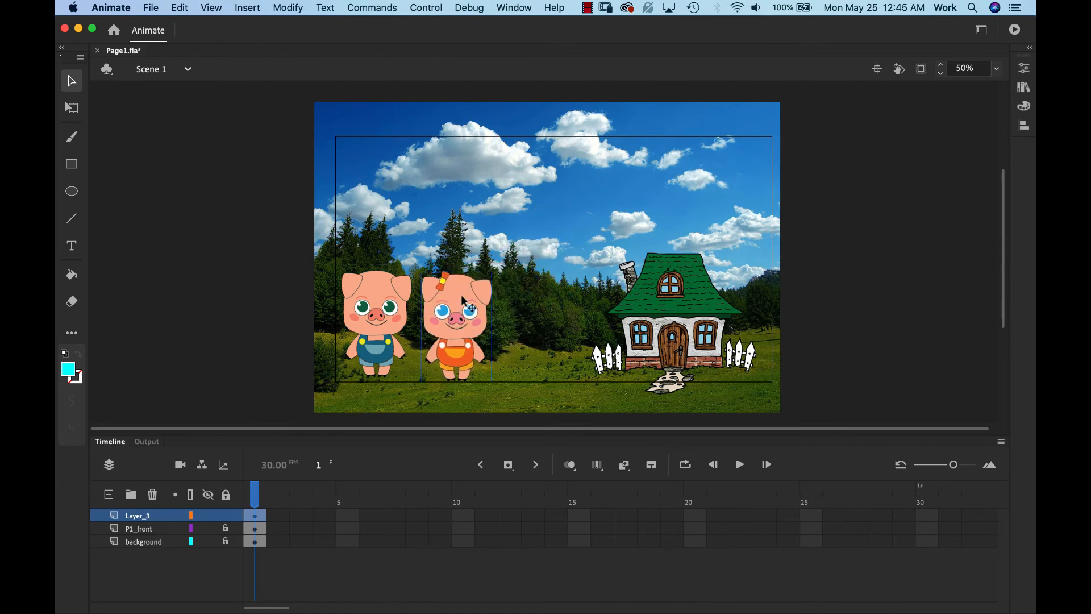
{"action": "left_click", "coordinate": [299, 8]}
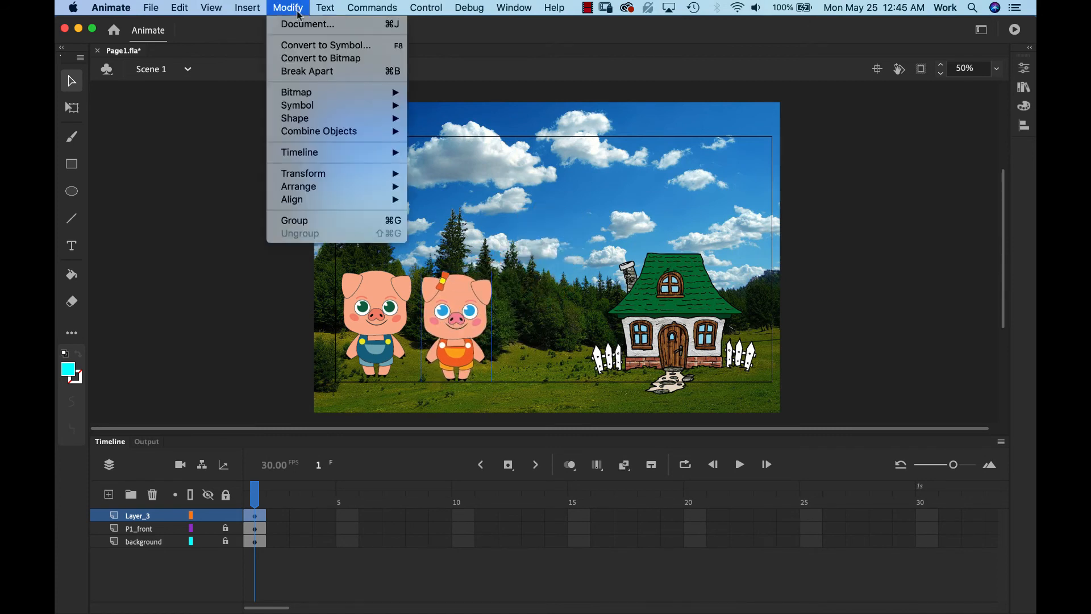
{"action": "left_click", "coordinate": [314, 46]}
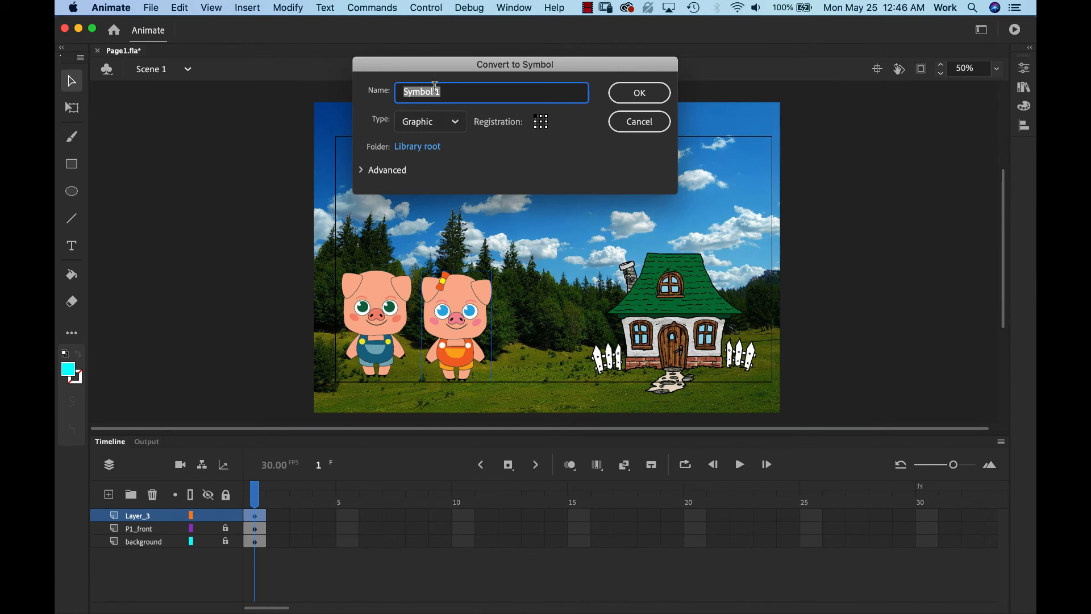
{"action": "type", "text": "Pig 2 front"}
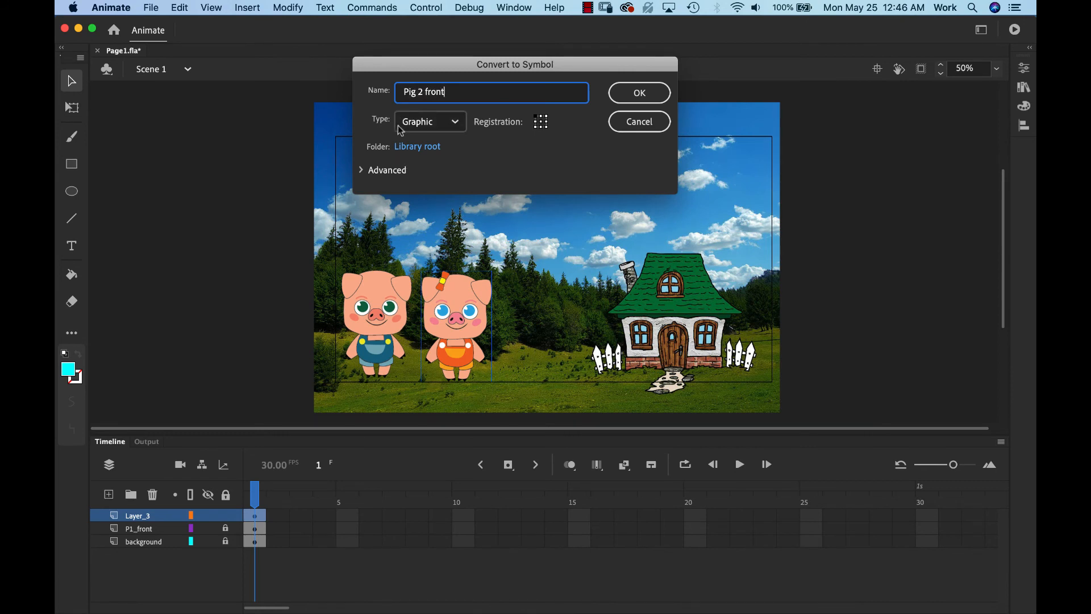
{"action": "left_click", "coordinate": [641, 93]}
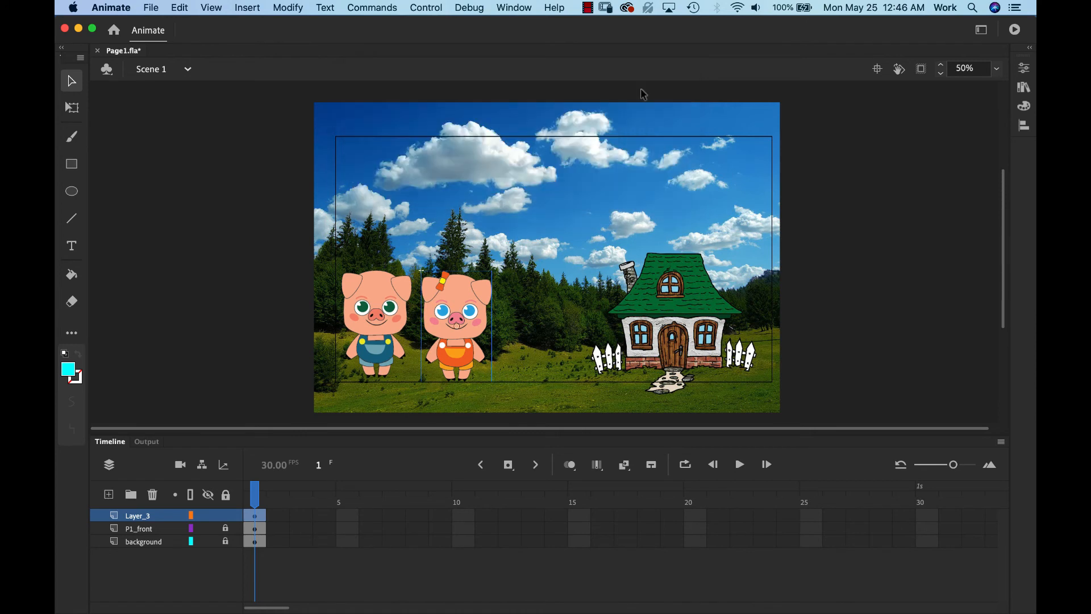
- Rename Layer_3 to 'P2 front', accept the corrected name P2_front, and lock the layer
{"action": "double_click", "coordinate": [147, 515]}
{"action": "type", "text": "P"}
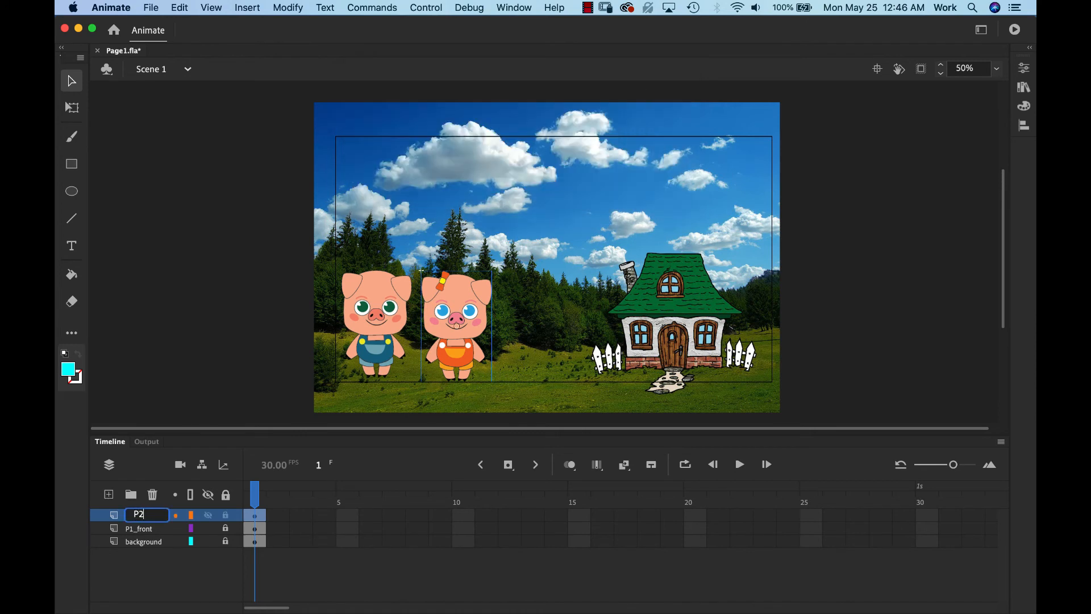
{"action": "type", "text": "2 front"}
{"action": "key", "text": "Return"}
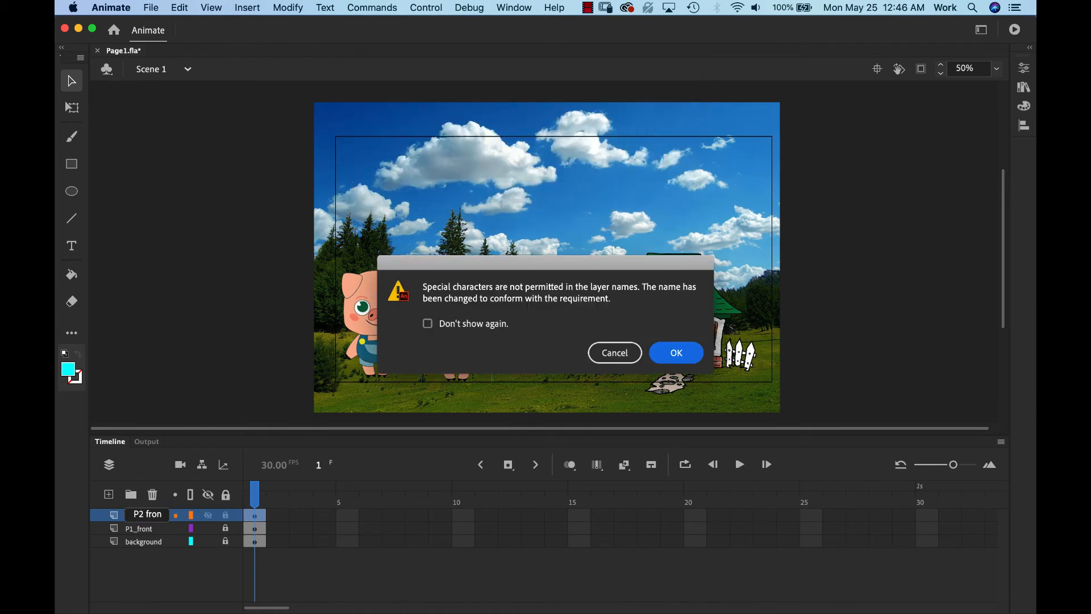
{"action": "left_click", "coordinate": [680, 357]}
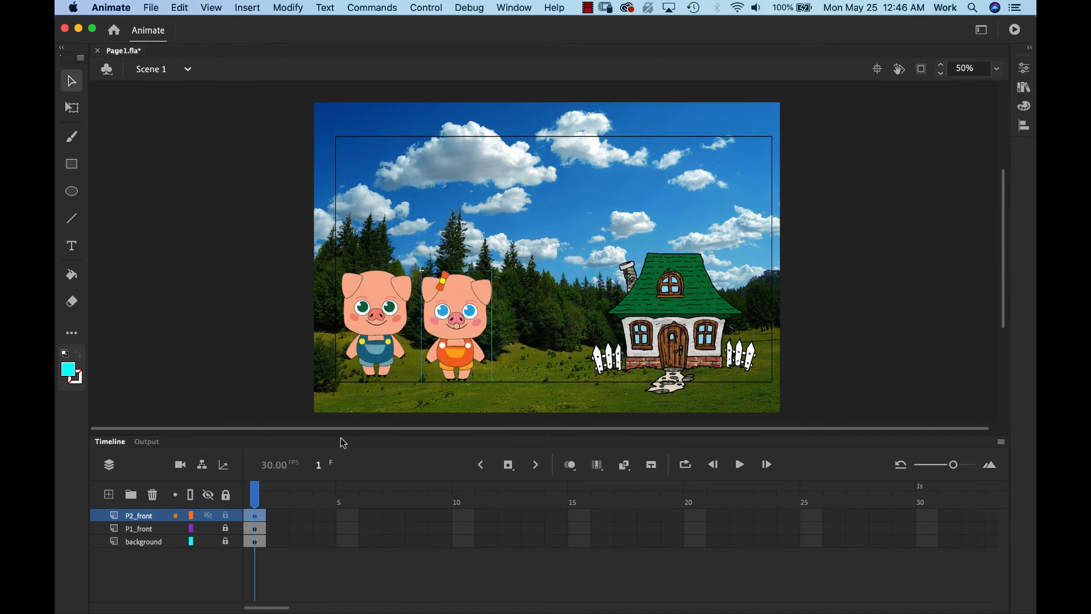
{"action": "left_click", "coordinate": [226, 518]}
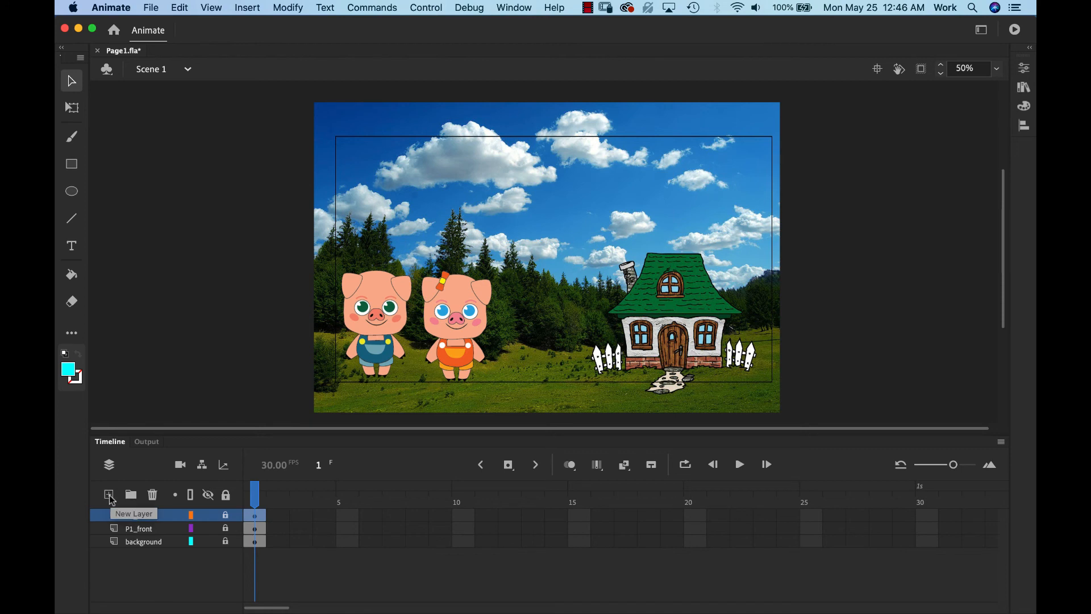
- On a new layer, import Pig 3/P3 front.png to the stage and place it beside the other pigs
{"action": "left_click", "coordinate": [109, 494]}
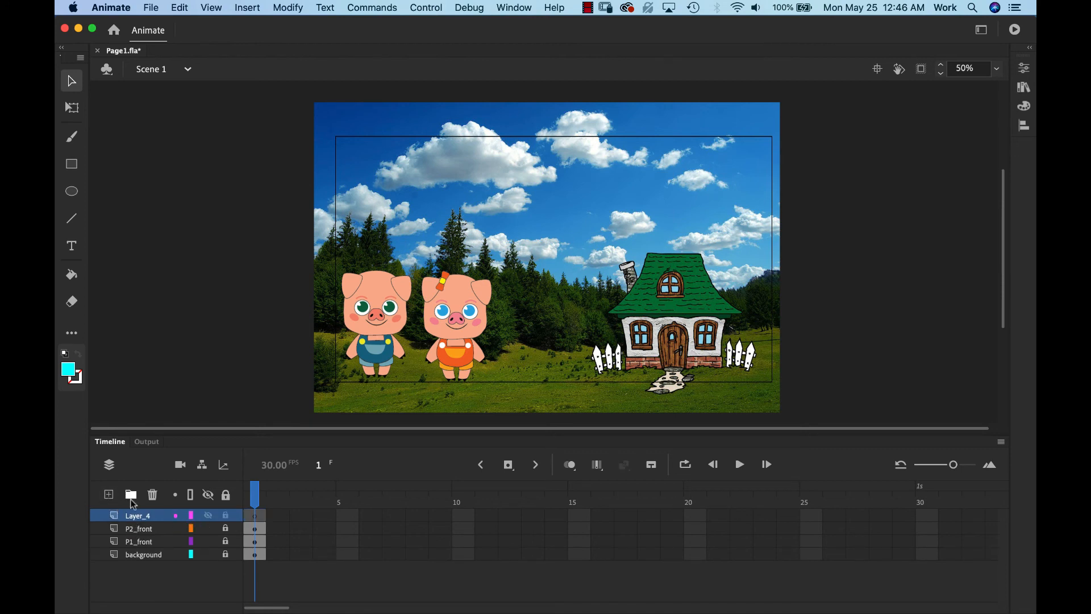
{"action": "left_click", "coordinate": [153, 8]}
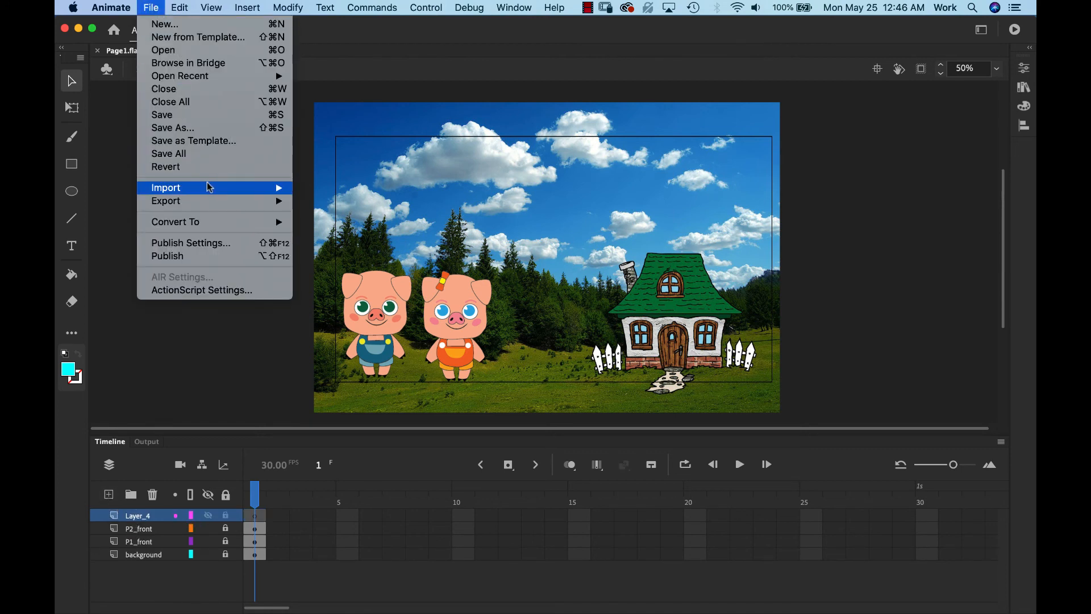
{"action": "mouse_move", "coordinate": [212, 191]}
{"action": "left_click", "coordinate": [338, 189]}
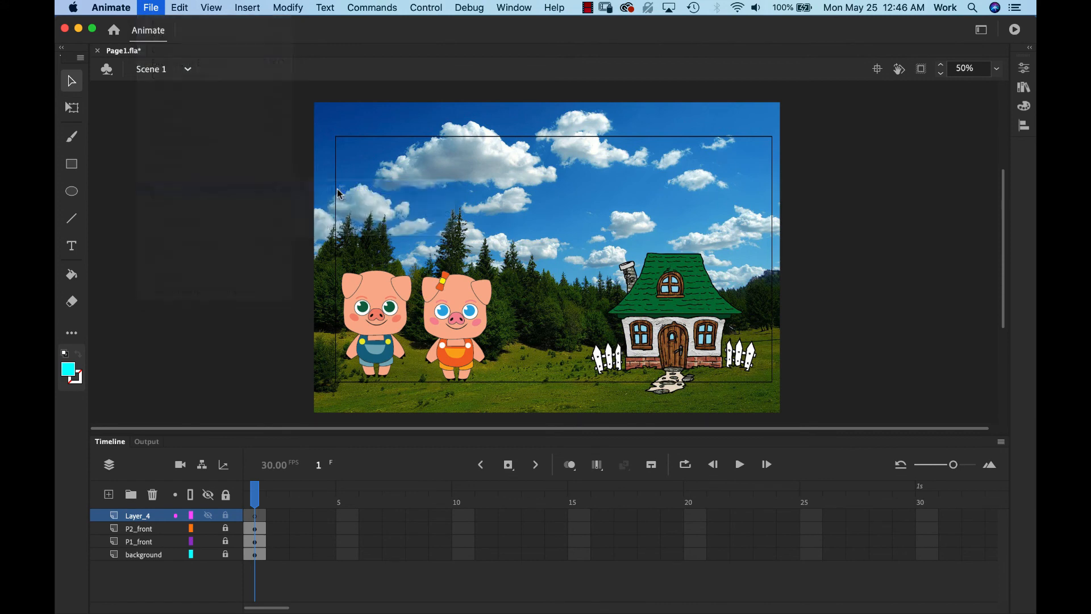
{"action": "left_click", "coordinate": [515, 103]}
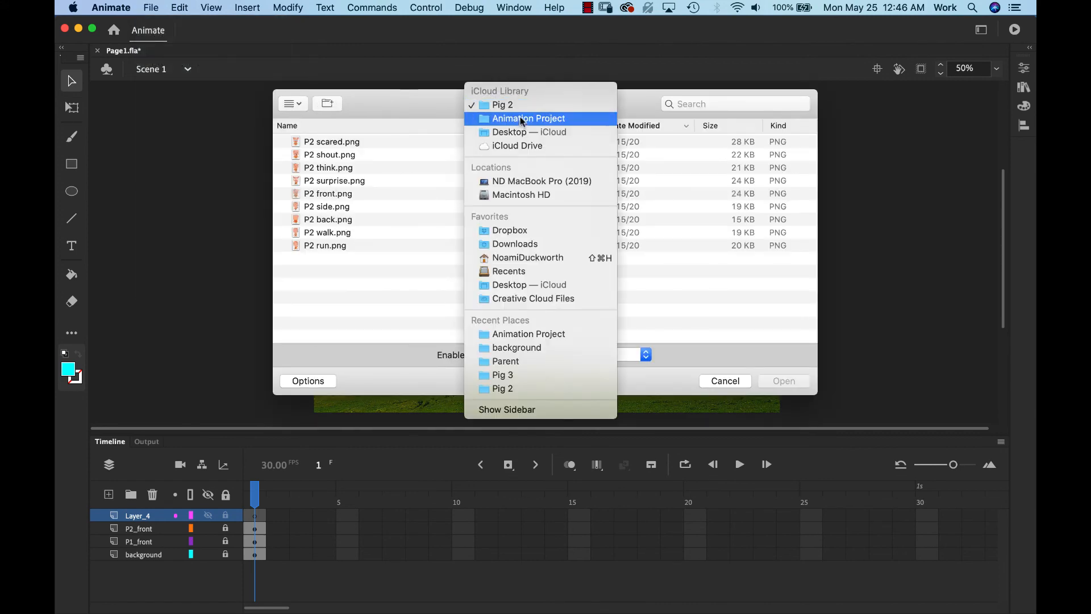
{"action": "left_click", "coordinate": [520, 118]}
{"action": "left_click", "coordinate": [281, 219]}
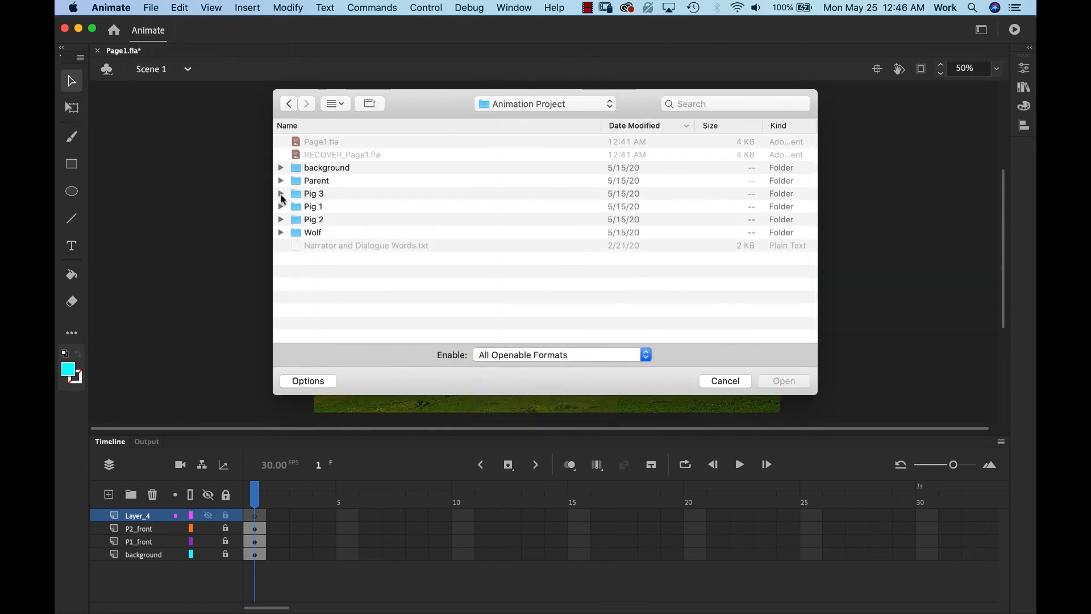
{"action": "left_click", "coordinate": [281, 194]}
{"action": "left_click", "coordinate": [343, 247]}
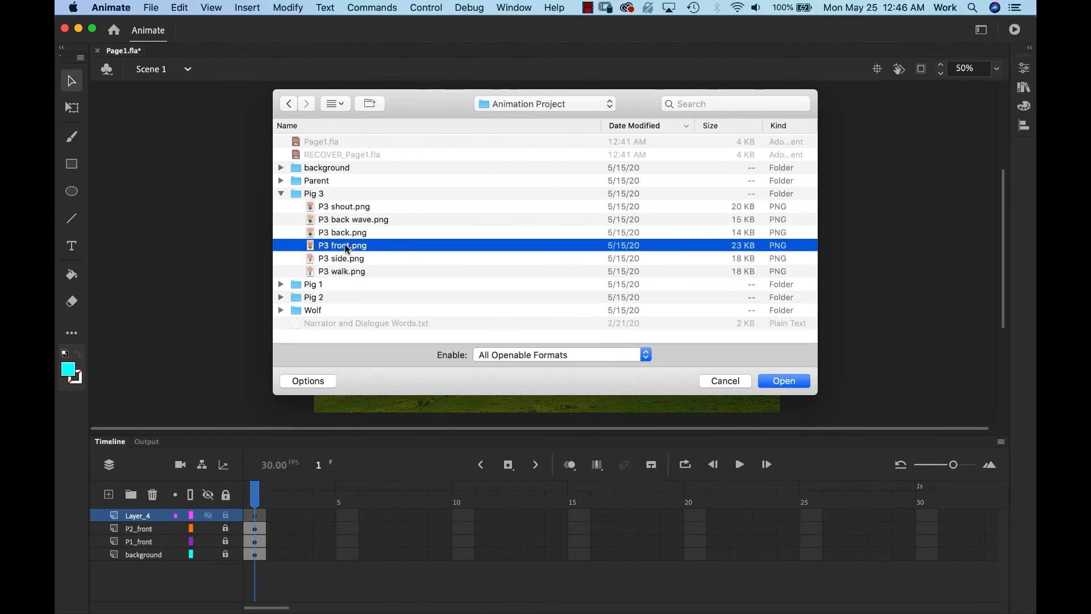
{"action": "left_click", "coordinate": [785, 382]}
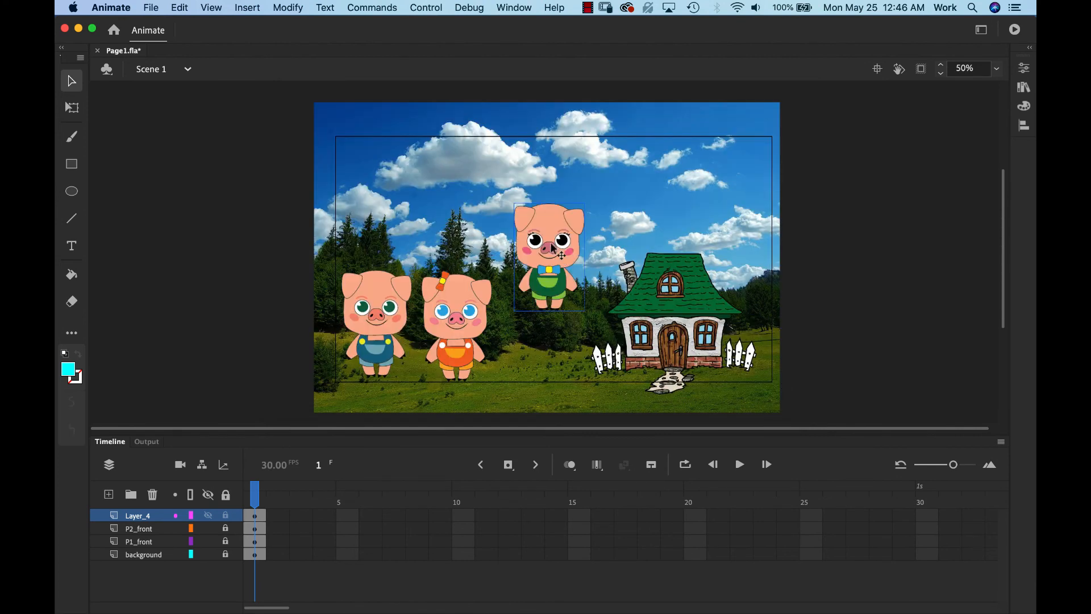
{"action": "left_click_drag", "start_coordinate": [554, 241], "coordinate": [540, 316]}
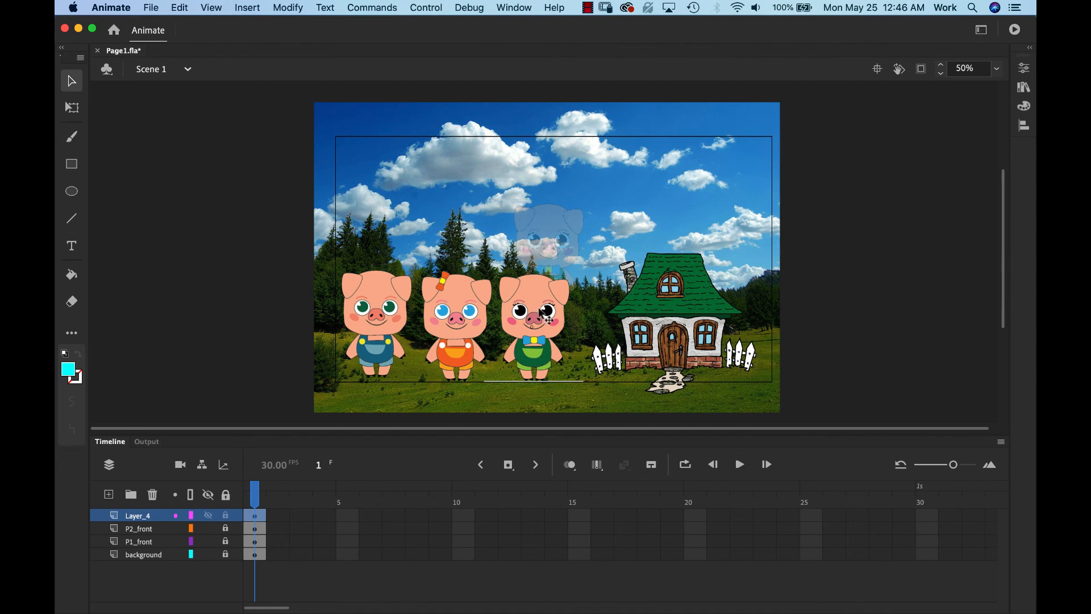
- Convert the third pig into a graphic symbol named 'Pig 3 front'
{"action": "left_click", "coordinate": [294, 6]}
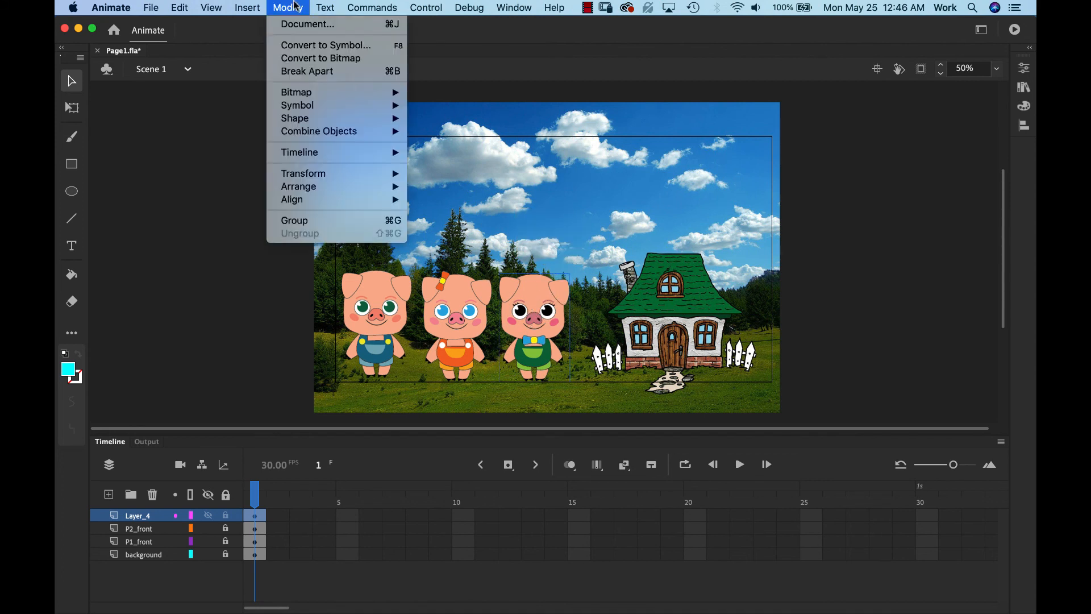
{"action": "left_click", "coordinate": [310, 47]}
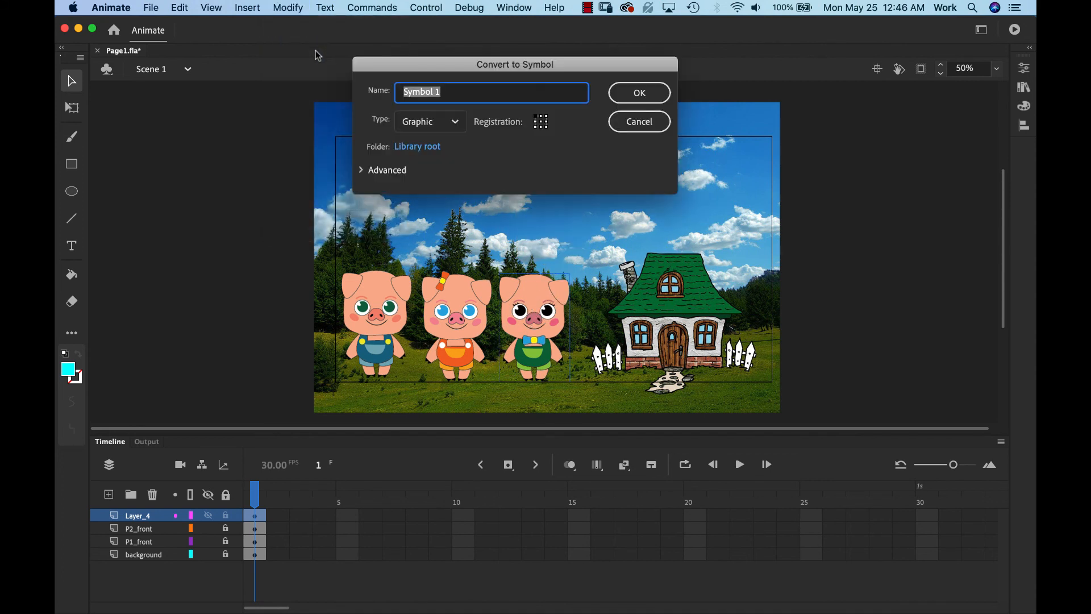
{"action": "type", "text": "Pig 3 front"}
{"action": "left_click", "coordinate": [639, 93]}
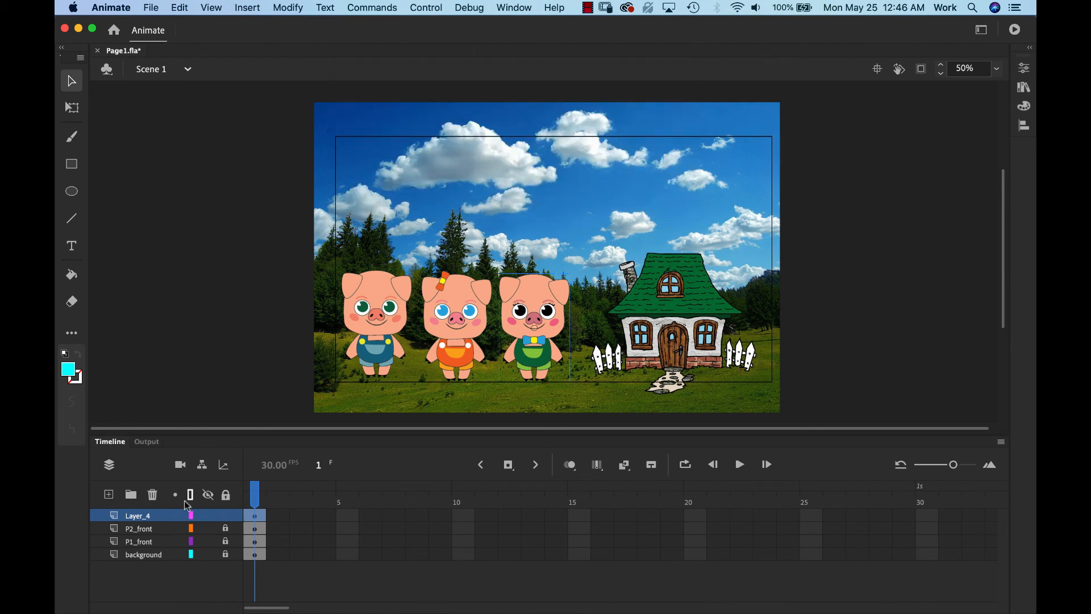
- Rename Layer_4 to P3_front
{"action": "double_click", "coordinate": [138, 515]}
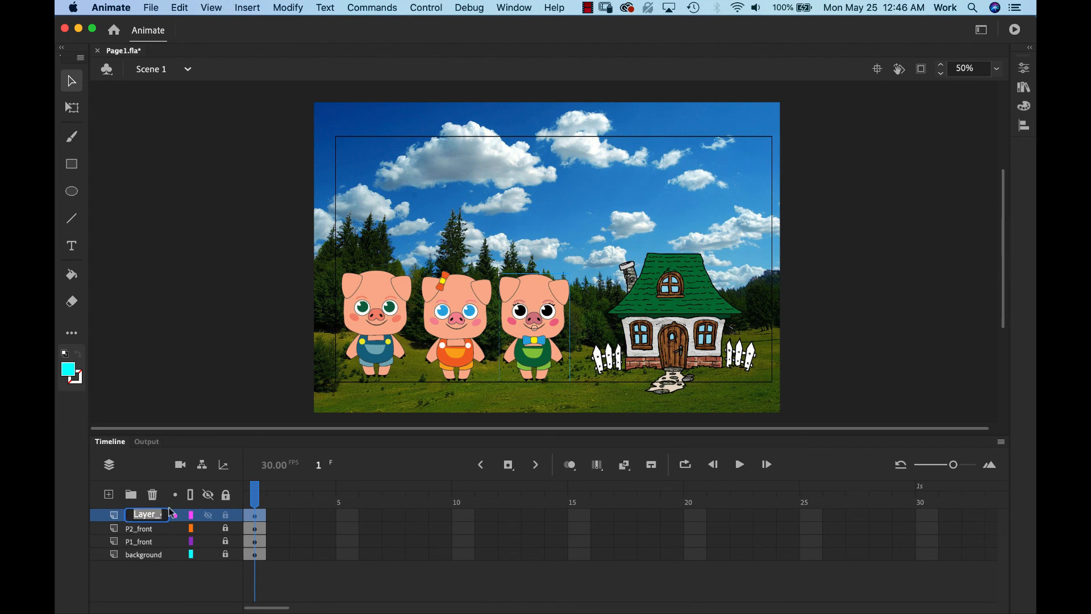
{"action": "type", "text": "P3"}
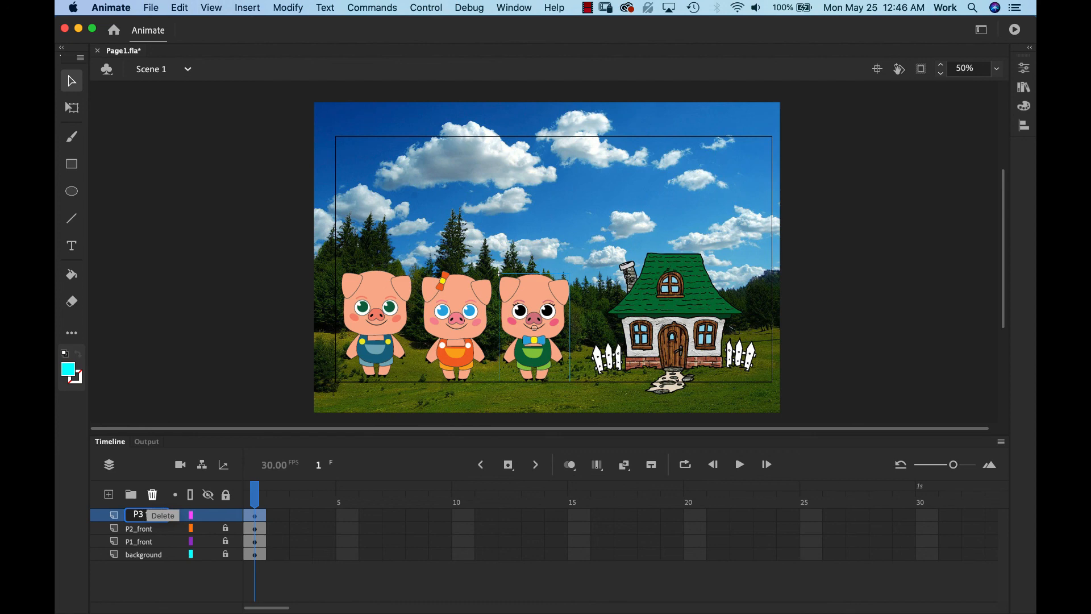
{"action": "left_click", "coordinate": [158, 577]}
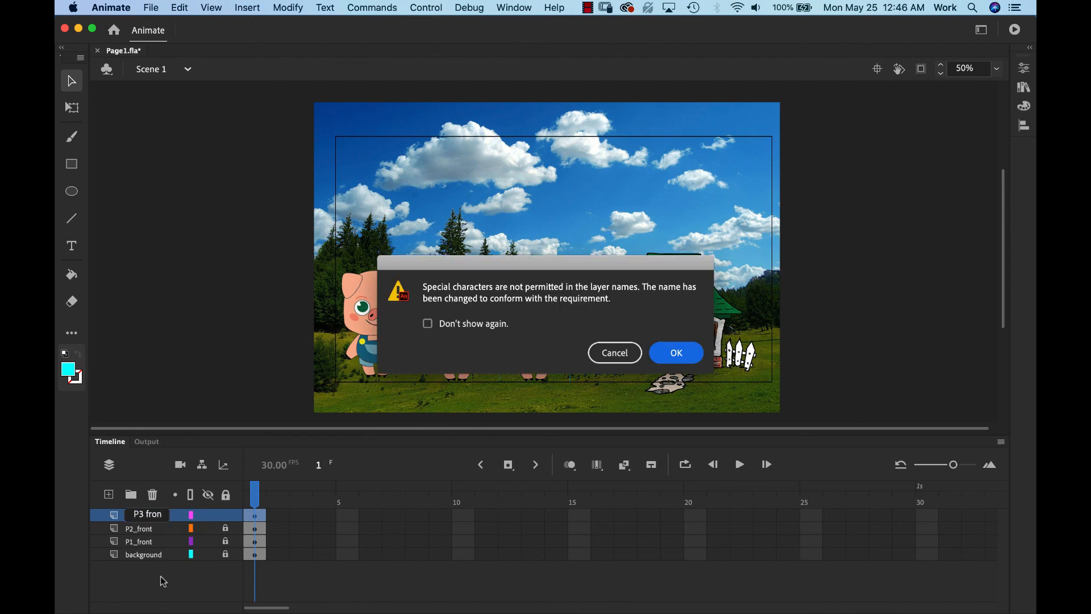
{"action": "left_click", "coordinate": [677, 353]}
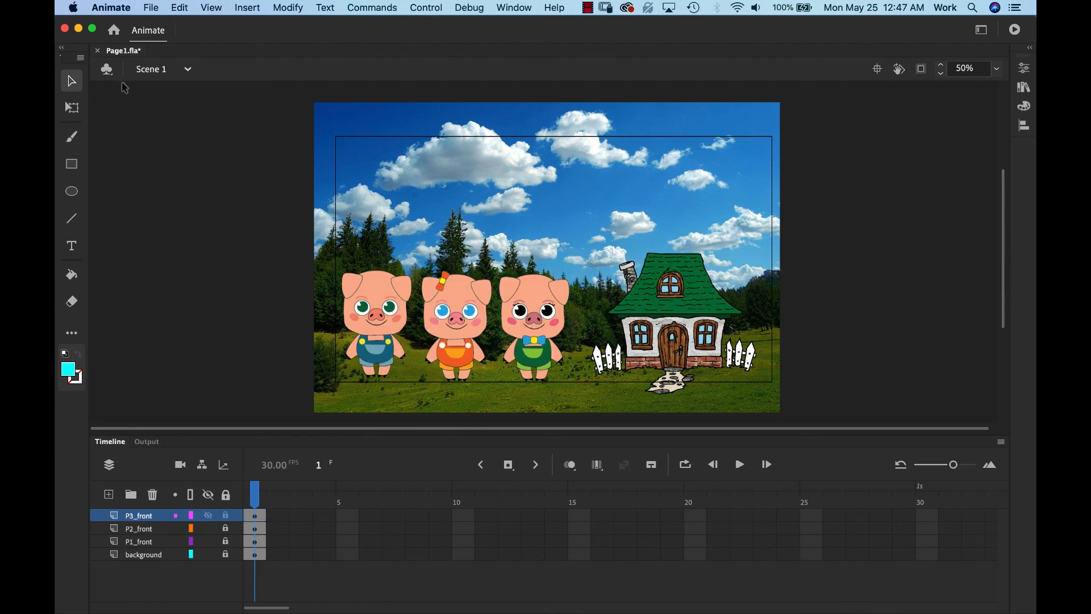
{"action": "left_click", "coordinate": [150, 7]}
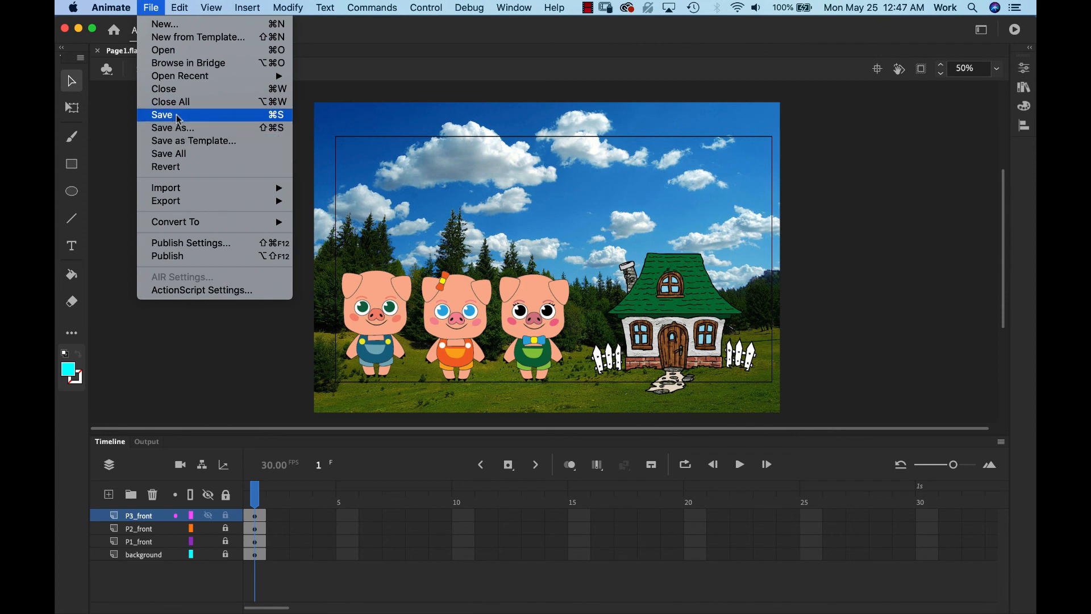
- Save Page1.fla and toggle each pig layer's visibility off and back on
{"action": "left_click", "coordinate": [281, 120]}
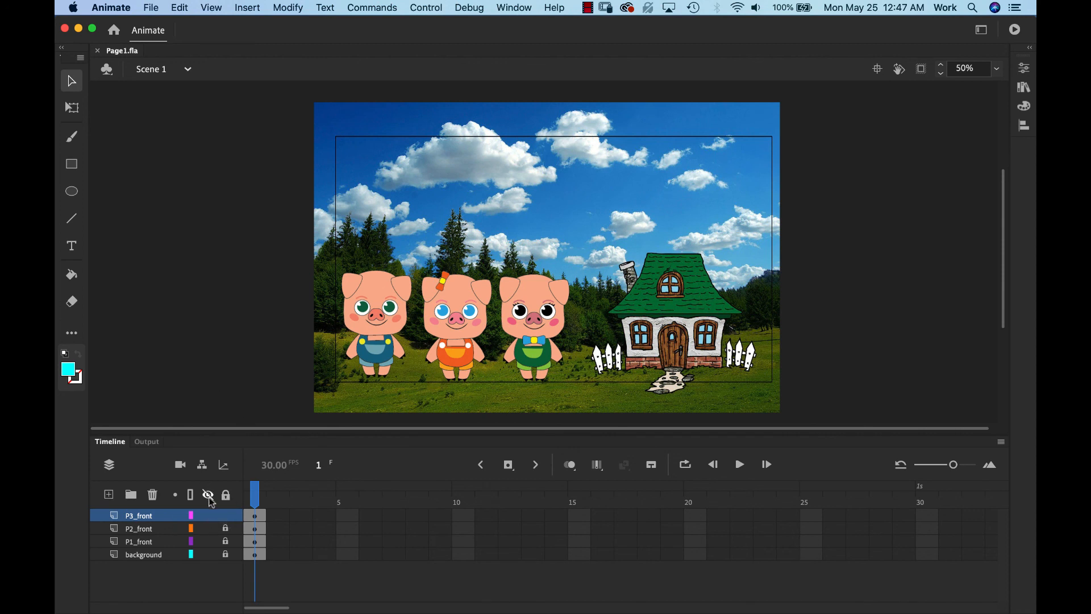
{"action": "left_click", "coordinate": [209, 515]}
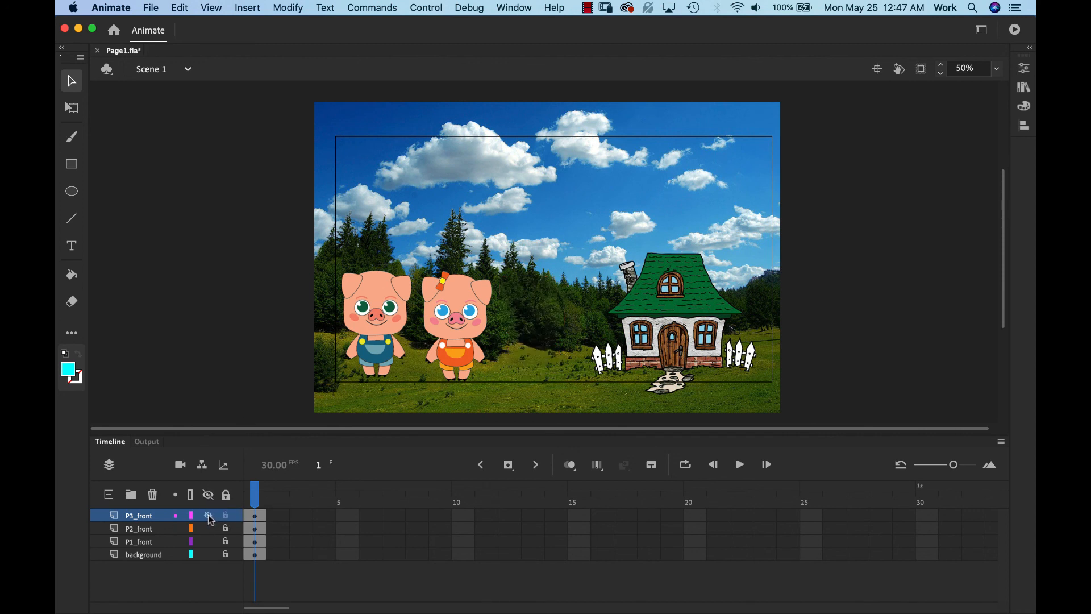
{"action": "left_click", "coordinate": [208, 516]}
{"action": "left_click", "coordinate": [208, 528]}
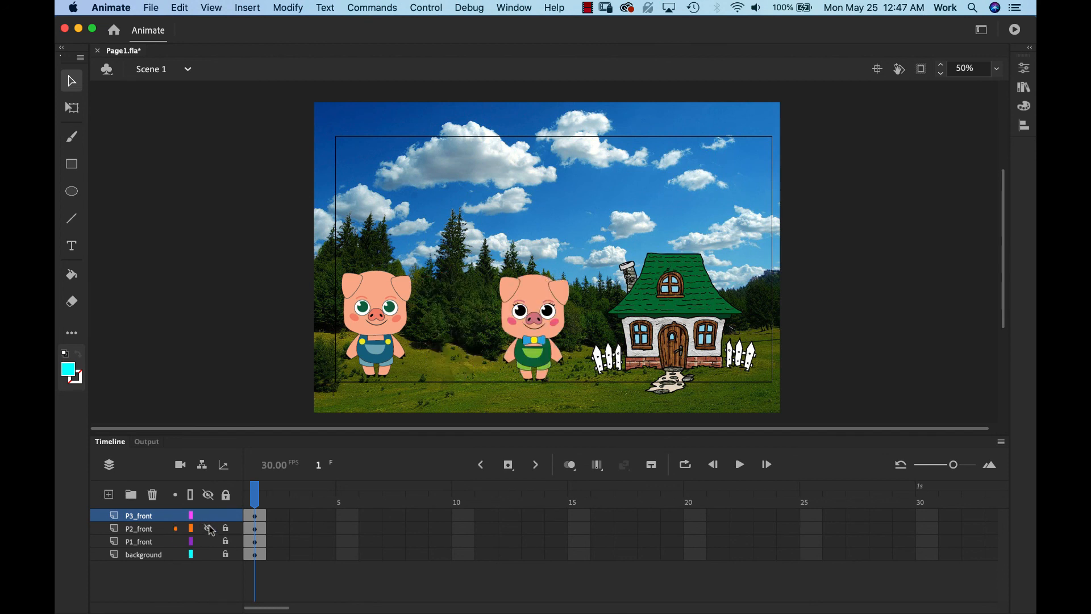
{"action": "left_click", "coordinate": [209, 529]}
{"action": "left_click", "coordinate": [209, 542]}
{"action": "left_click", "coordinate": [209, 542]}
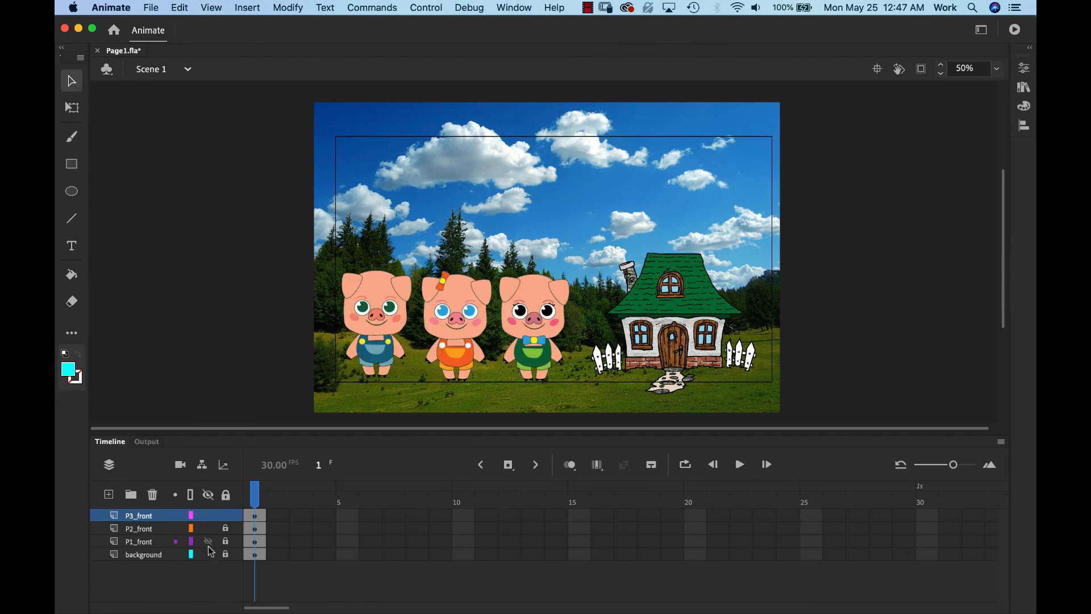
- Toggle the background, left pig and middle pig layers off and on, leaving everything visible
{"action": "left_click", "coordinate": [208, 555]}
{"action": "left_click", "coordinate": [208, 555]}
{"action": "left_click", "coordinate": [208, 541]}
{"action": "left_click", "coordinate": [209, 541]}
{"action": "left_click", "coordinate": [208, 529]}
{"action": "left_click", "coordinate": [208, 528]}
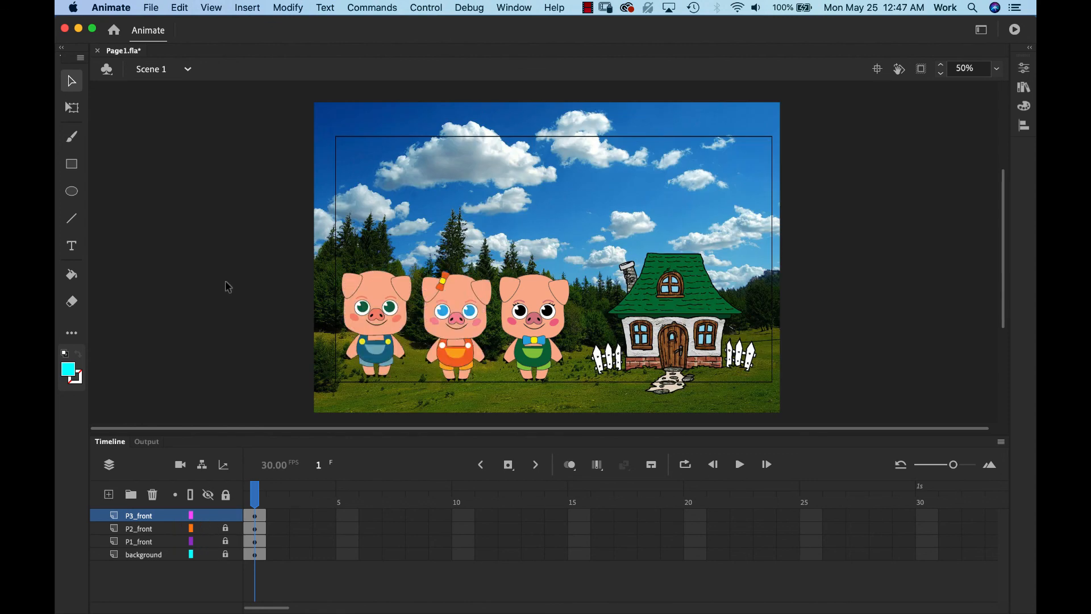